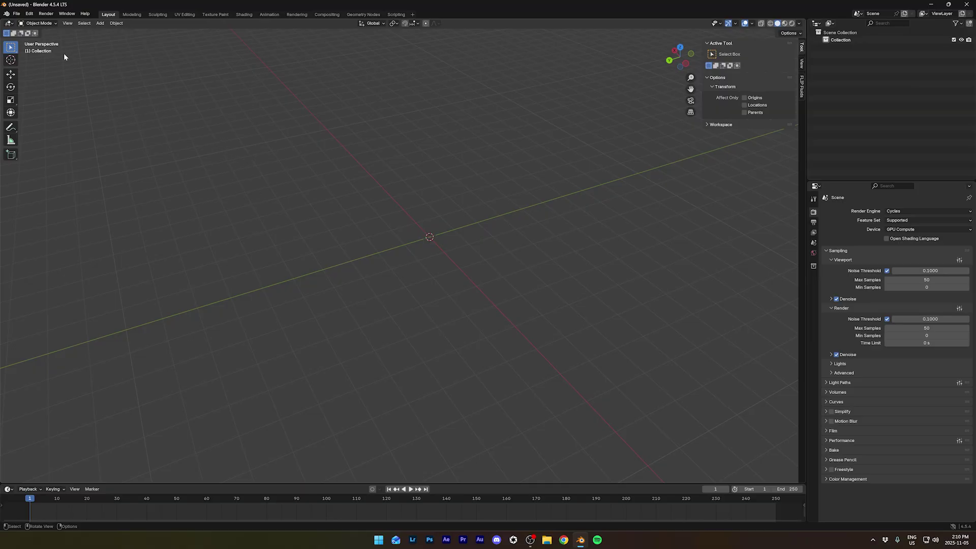
Step: Import the Tunnel_YT_1M.fbx model into the empty scene
click(16, 14)
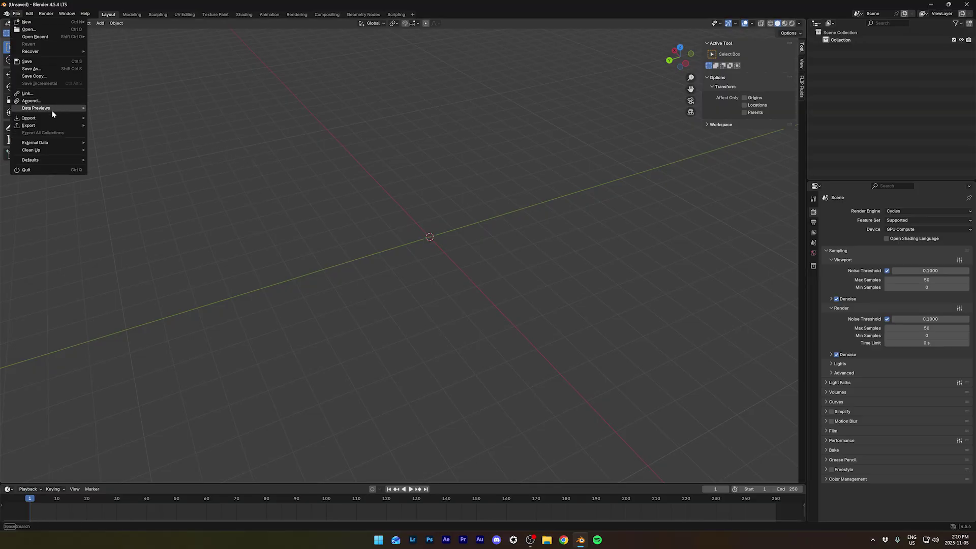
mouse_move(51, 118)
click(127, 191)
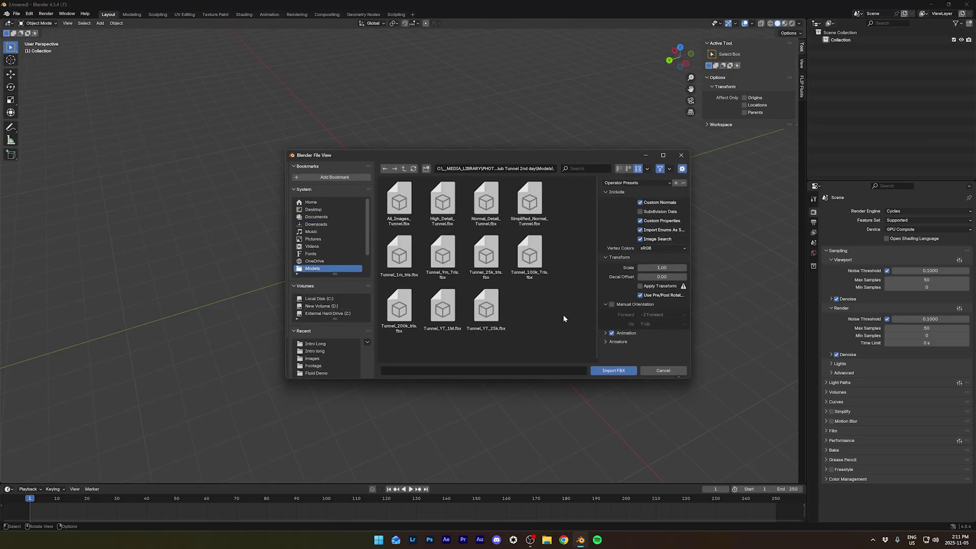
click(485, 315)
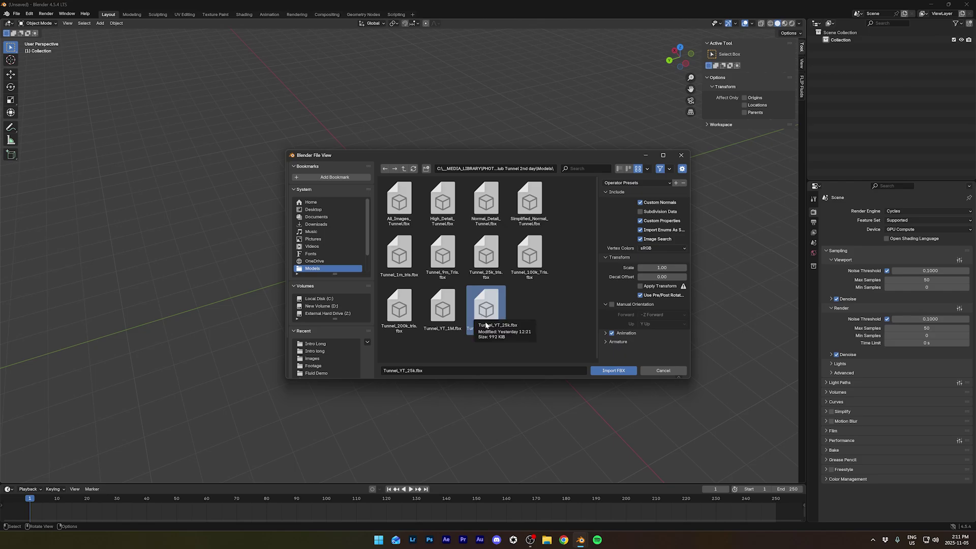
click(441, 313)
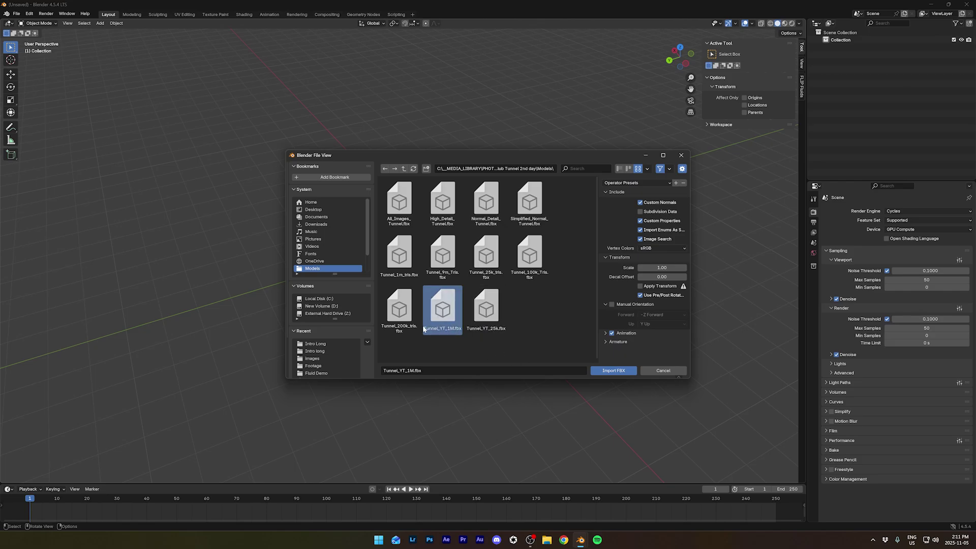
double_click(450, 312)
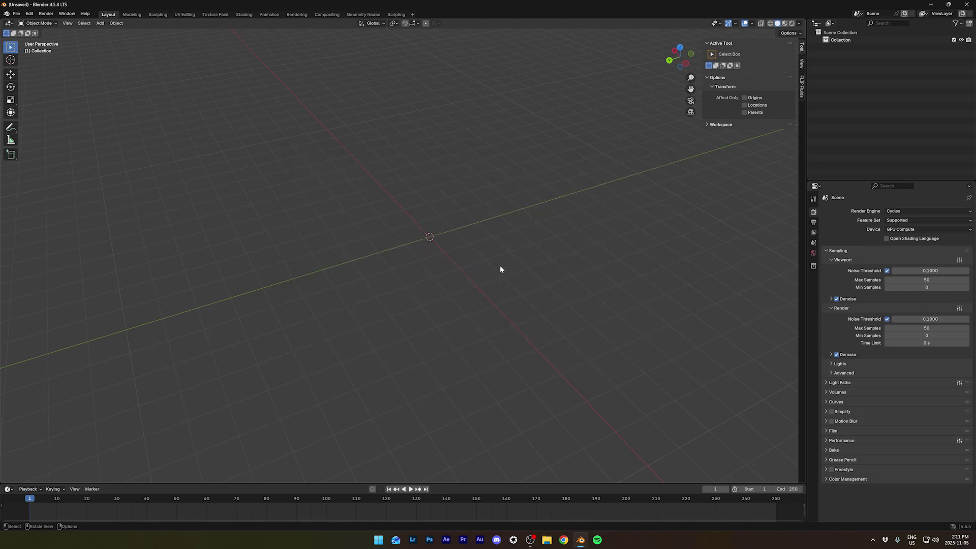
scroll(526, 214, up, 7)
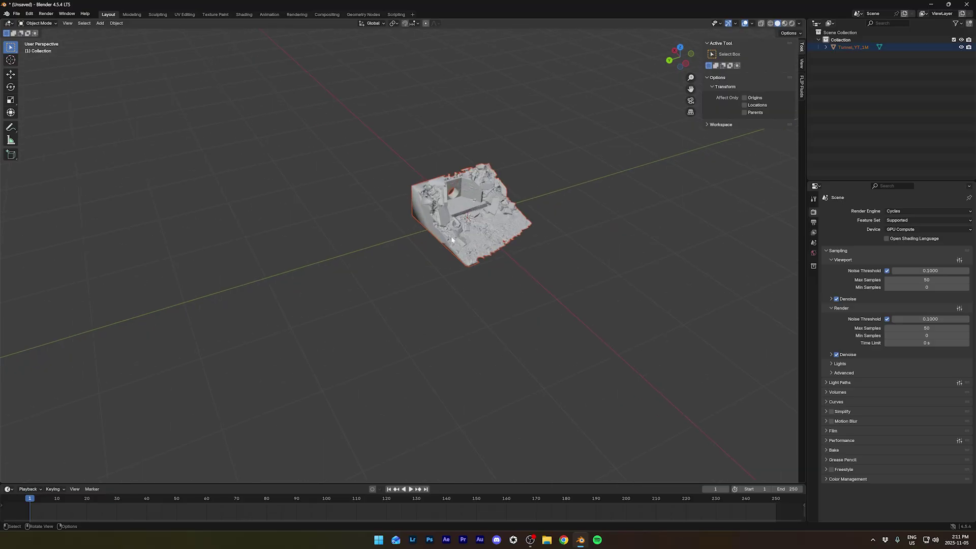
Step: Set the Tunnel_YT_1M model's scale to 4 on the X, Y and Z axes
shift+middle_drag(537, 203, 413, 214)
click(455, 209)
scroll(423, 223, up, 2)
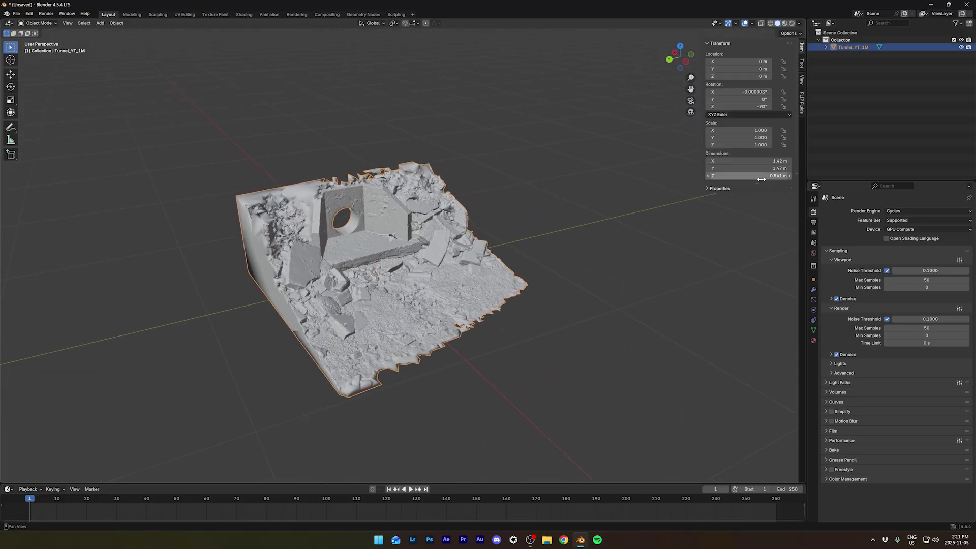
drag(762, 130, 763, 145)
text(4)
key(Return)
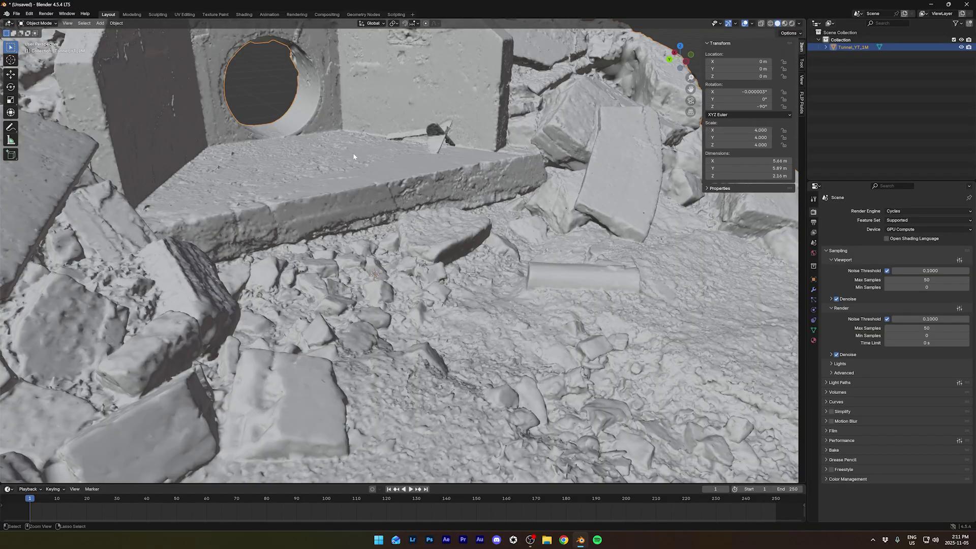
ctrl+middle_drag(354, 157, 362, 200)
click(90, 56)
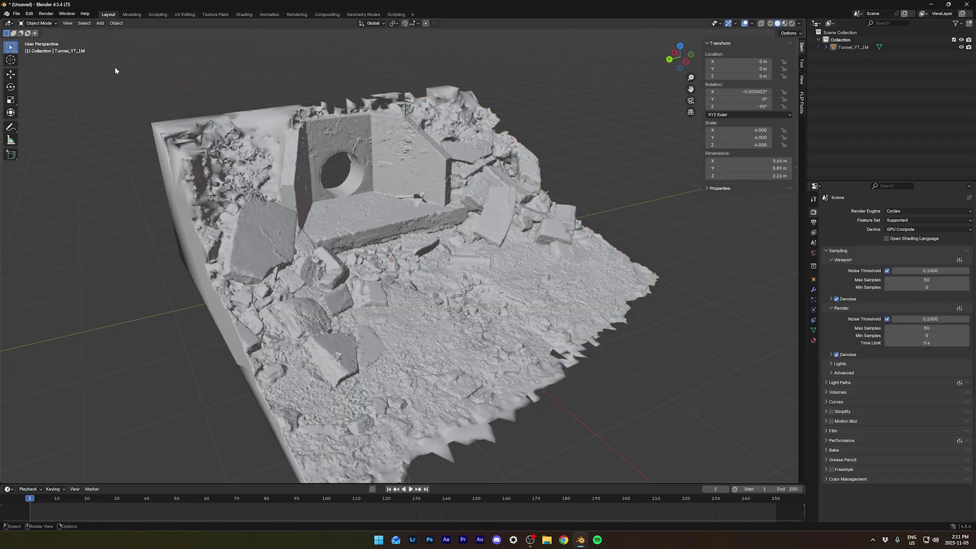
Step: Import the low-poly Tunnel_YT_25k.fbx model into the same scene
click(17, 14)
mouse_move(62, 118)
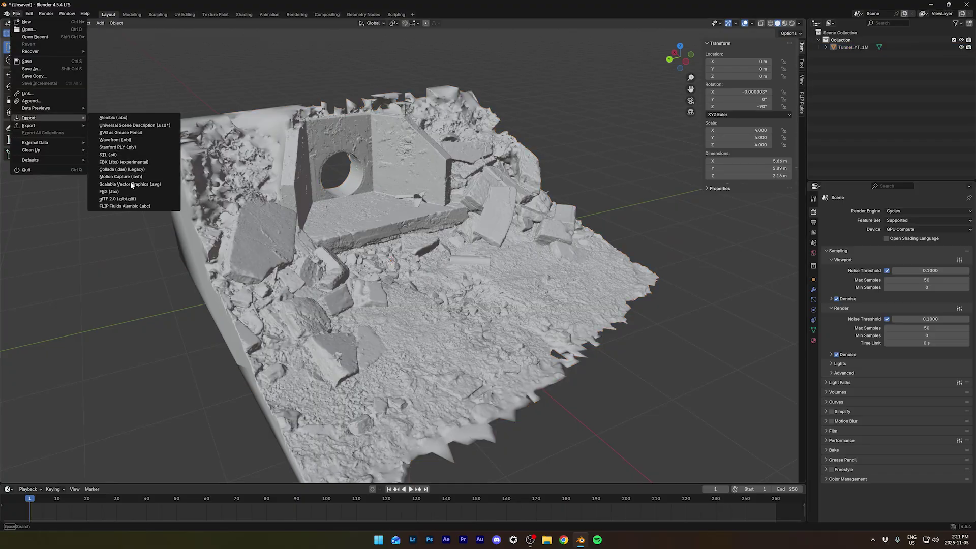
click(117, 191)
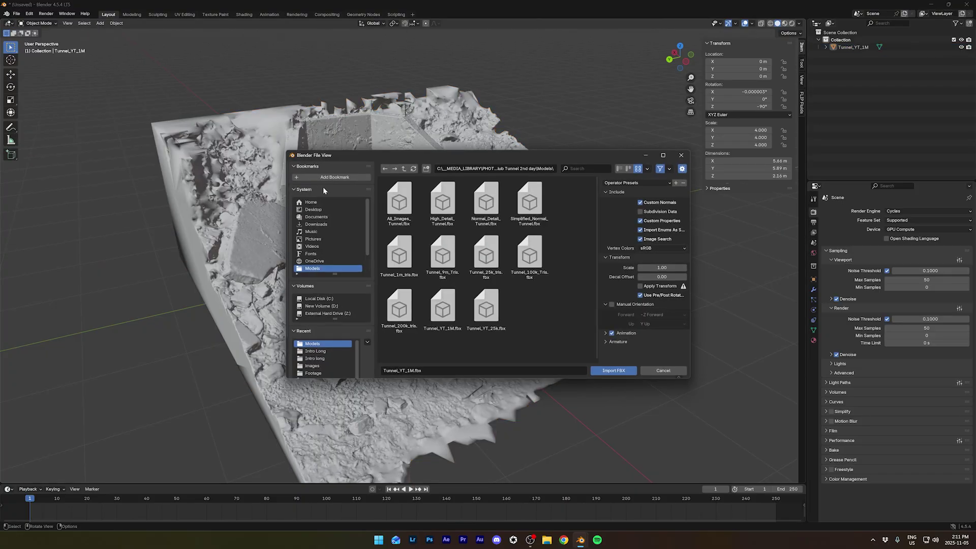
double_click(485, 300)
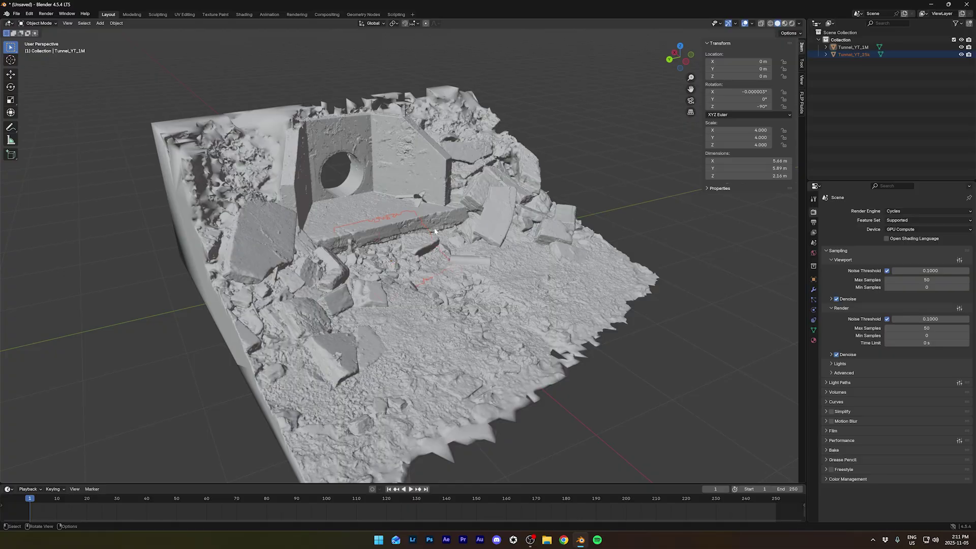
Step: Set the Tunnel_YT_25k model's scale to 4 on all three axes
click(407, 247)
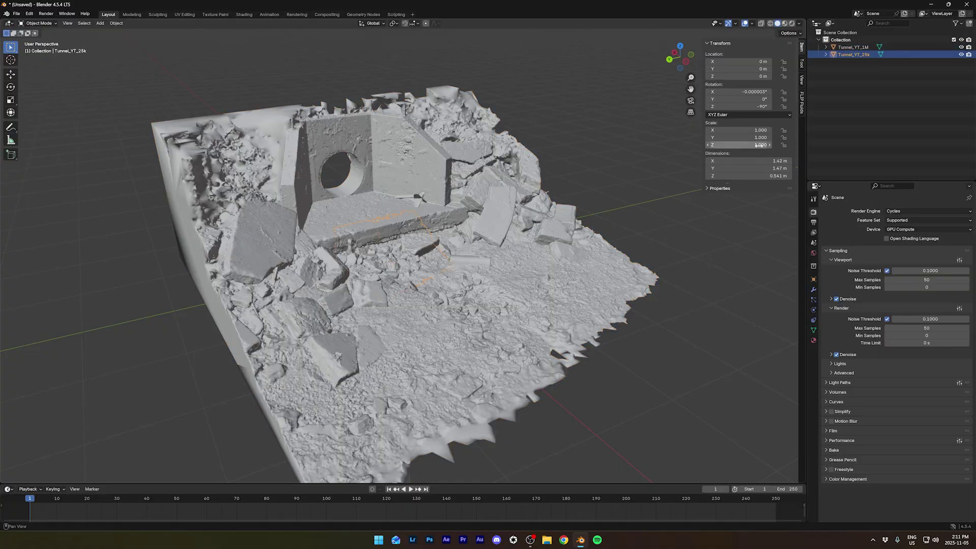
drag(740, 131, 740, 144)
text(4)
key(Return)
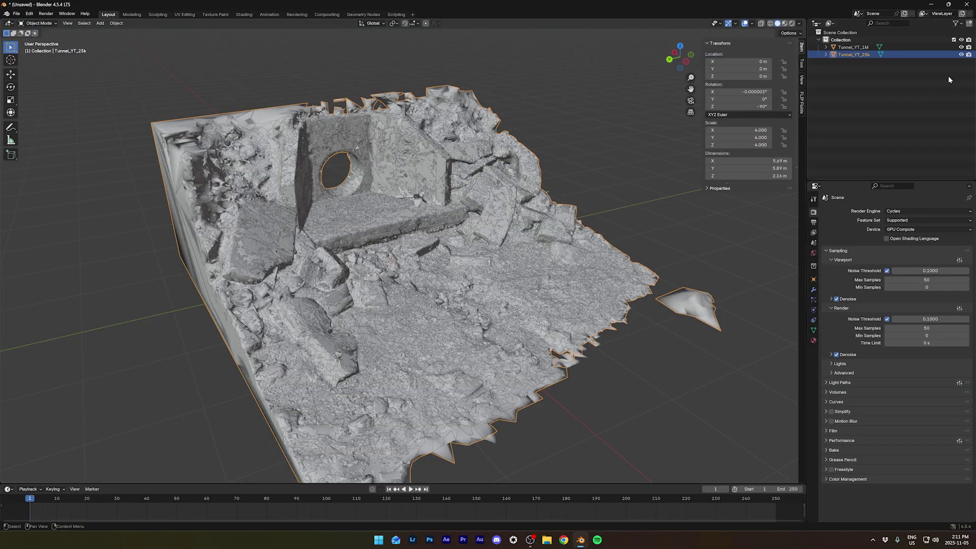
Step: Hide the Tunnel_YT_1M model in the viewport, leaving Tunnel_YT_25k shown
click(623, 205)
click(429, 219)
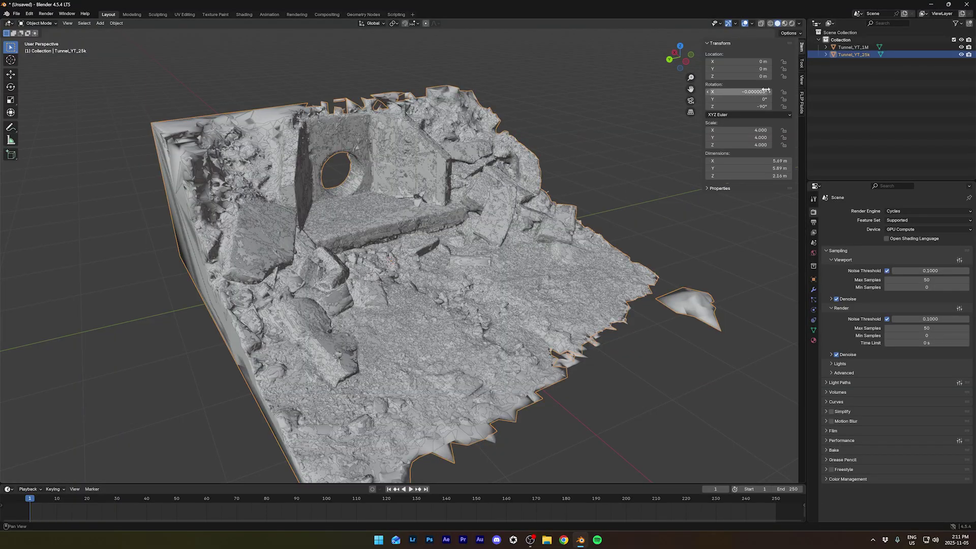
click(890, 77)
click(960, 46)
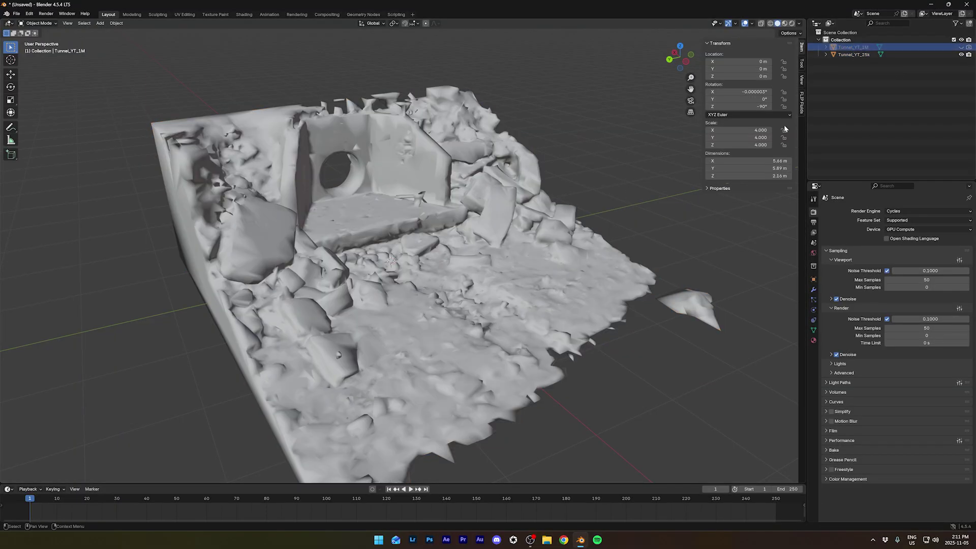
Step: Delete the loose mesh island beside the ground of Tunnel_YT_25k in Edit Mode and return to Object Mode
click(441, 284)
key(Tab)
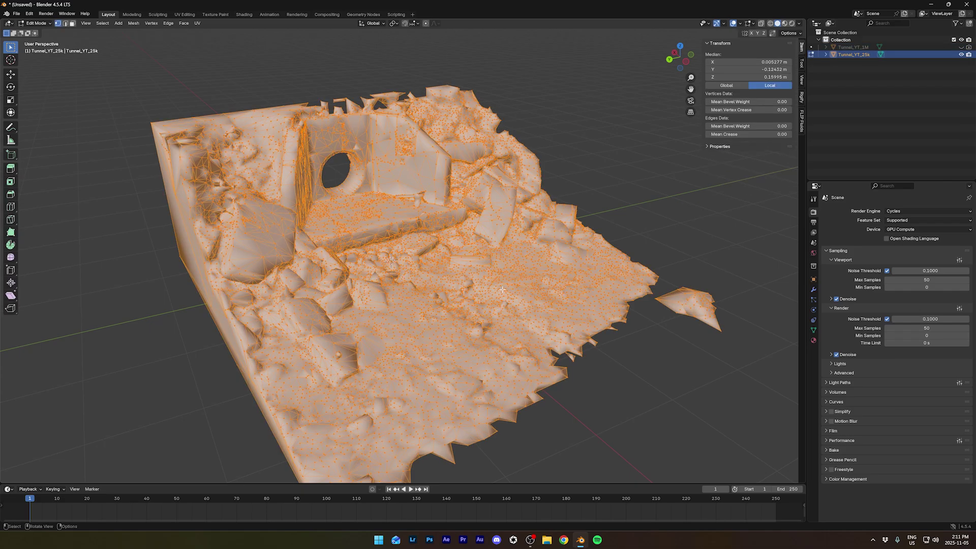
shift+middle_drag(490, 287, 445, 238)
scroll(445, 238, down, 1)
key(alt+a)
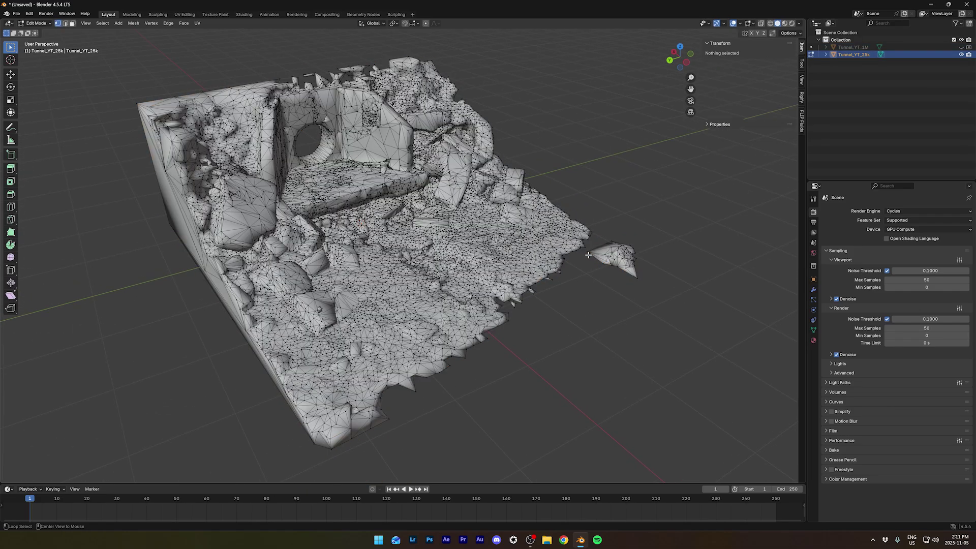
key(3)
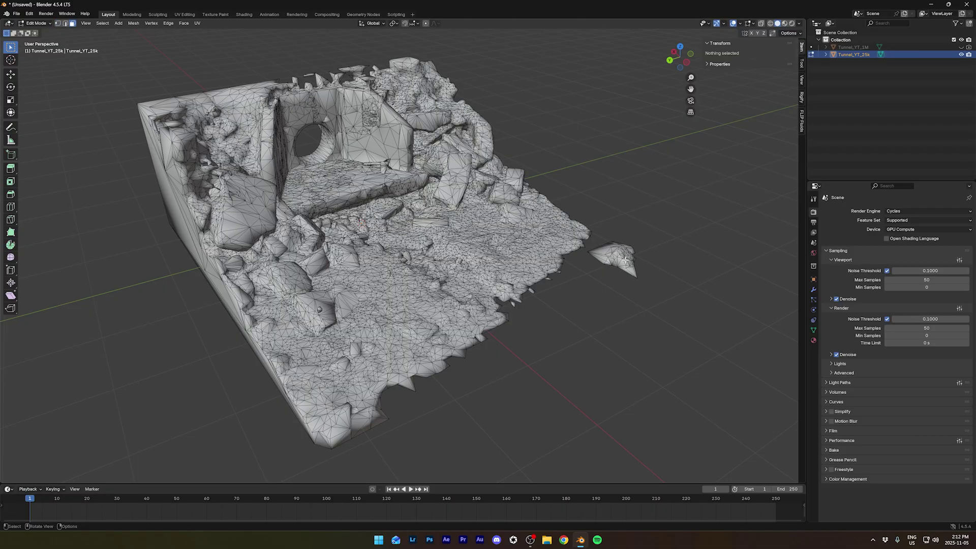
key(l)
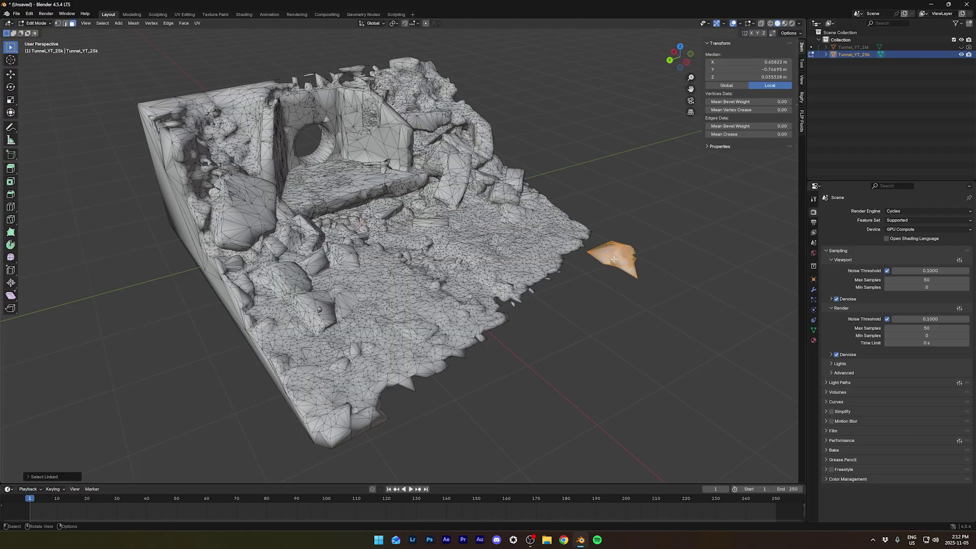
key(x)
click(605, 280)
key(Tab)
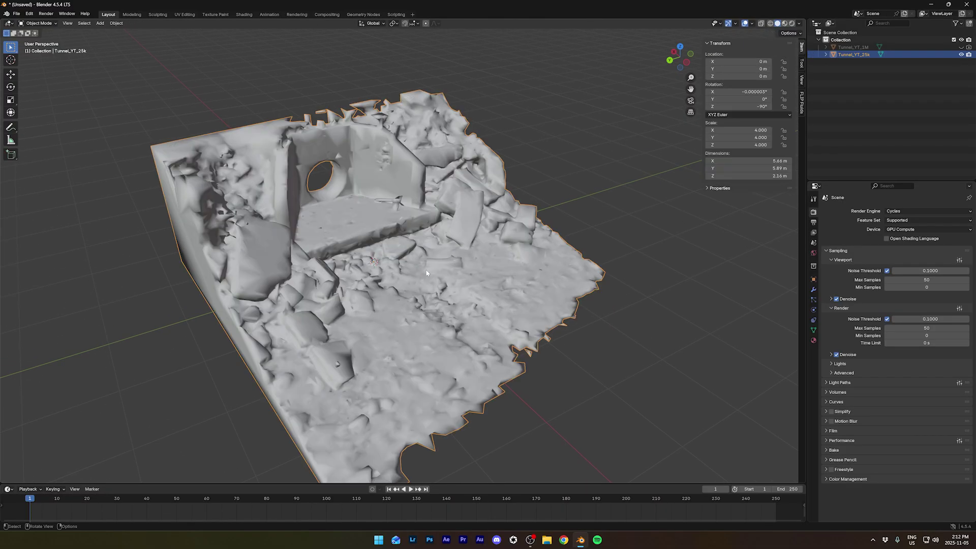
Step: Switch the viewport shading to Material Preview to display the tunnel's texture
scroll(407, 221, up, 8)
scroll(399, 213, down, 3)
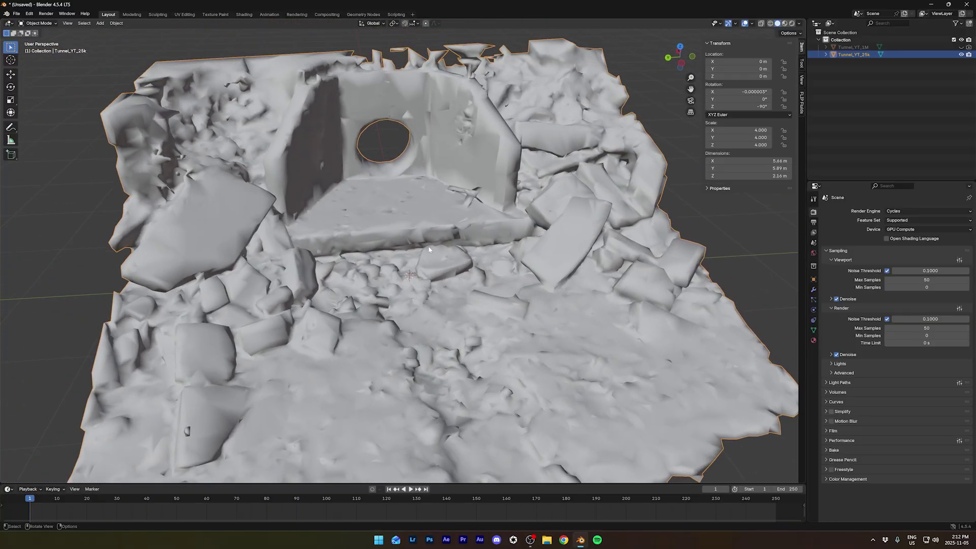
click(785, 23)
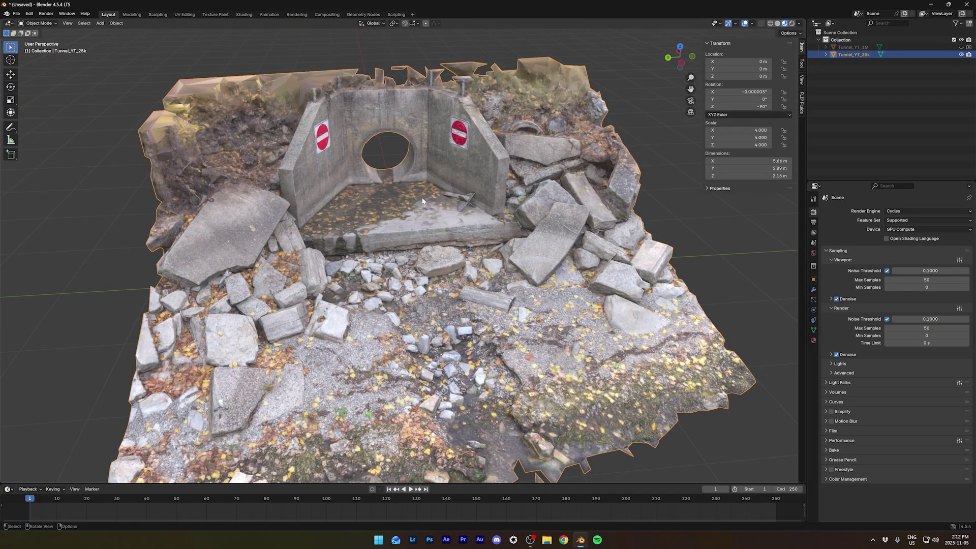
Step: Examine the textured Tunnel_YT_25k model from several sides, including its rough outer edges, the pipe opening and the rubble
middle_drag(422, 201, 466, 196)
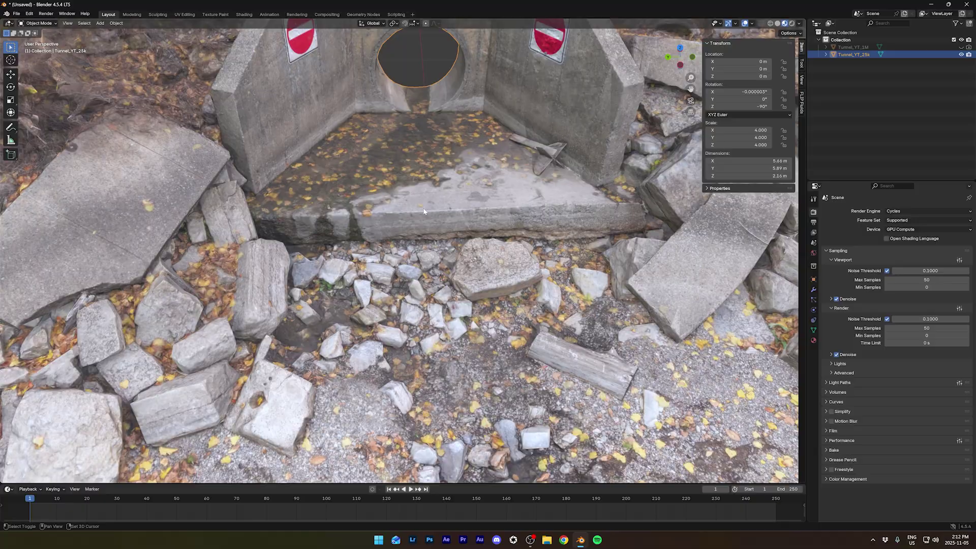
scroll(423, 193, up, 2)
scroll(356, 226, down, 5)
middle_drag(224, 199, 420, 279)
shift+middle_drag(305, 237, 523, 200)
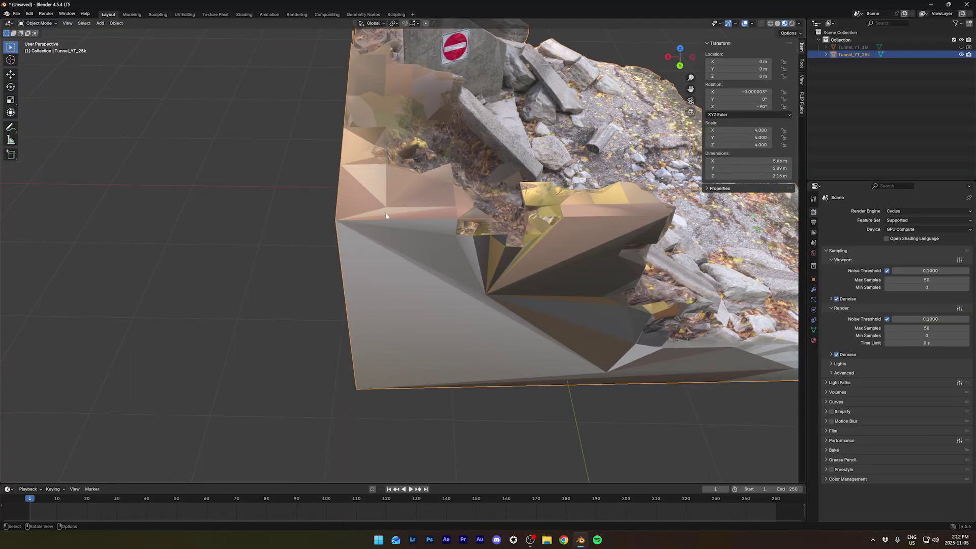
middle_drag(386, 216, 416, 155)
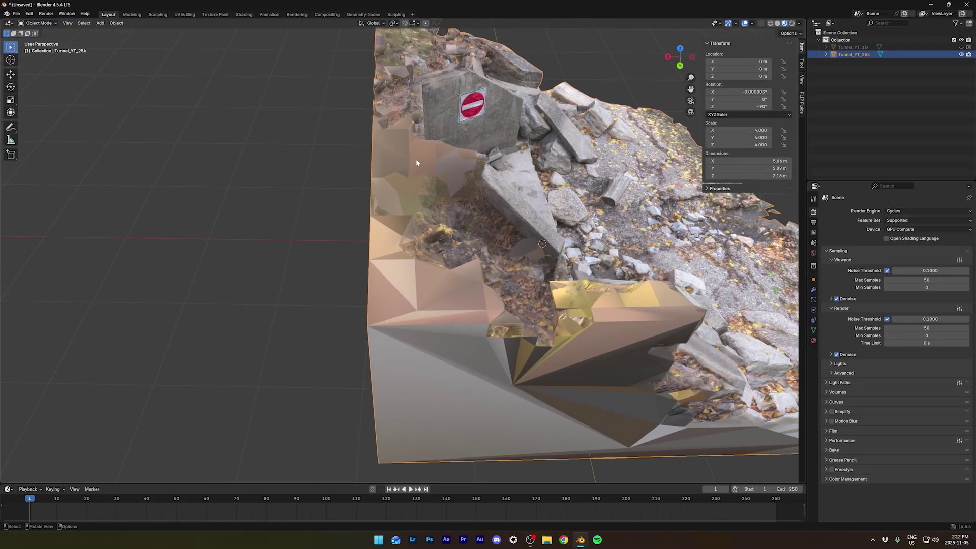
middle_drag(401, 229, 426, 174)
shift+middle_drag(544, 272, 471, 171)
scroll(448, 209, up, 2)
shift+middle_drag(451, 226, 405, 186)
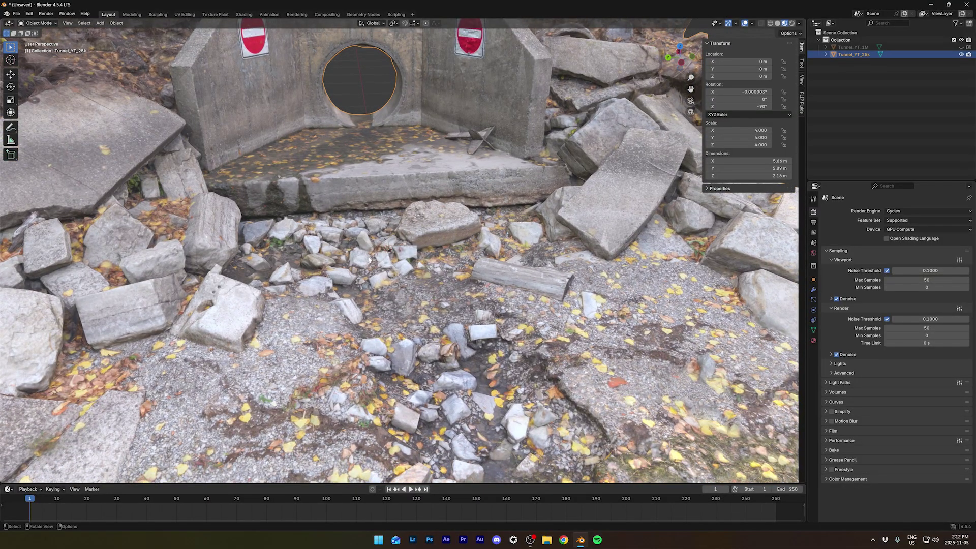
scroll(375, 242, down, 3)
middle_drag(375, 242, 463, 294)
scroll(462, 294, up, 3)
scroll(462, 294, down, 3)
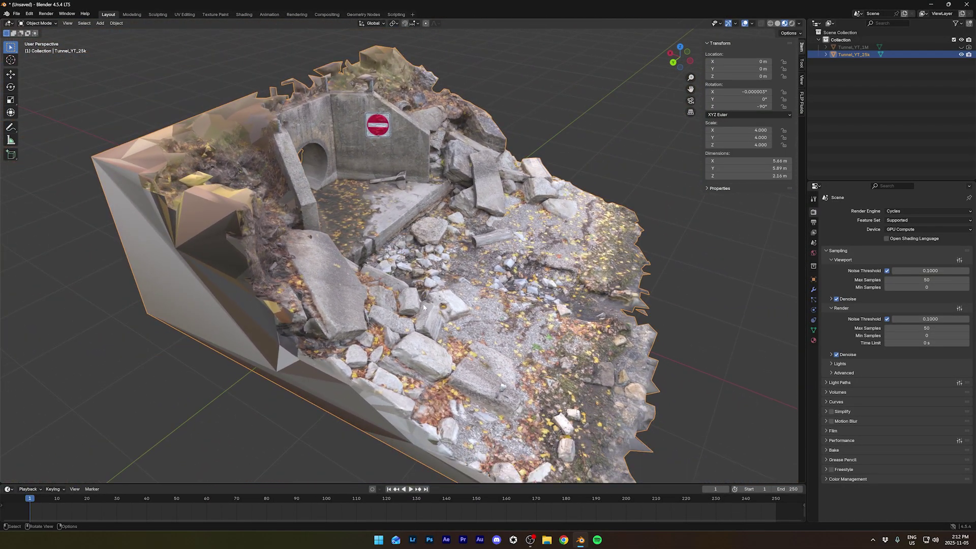
Step: Add a cube at the scene origin and create a FLIP Fluids domain from it
key(shift+a)
mouse_move(417, 313)
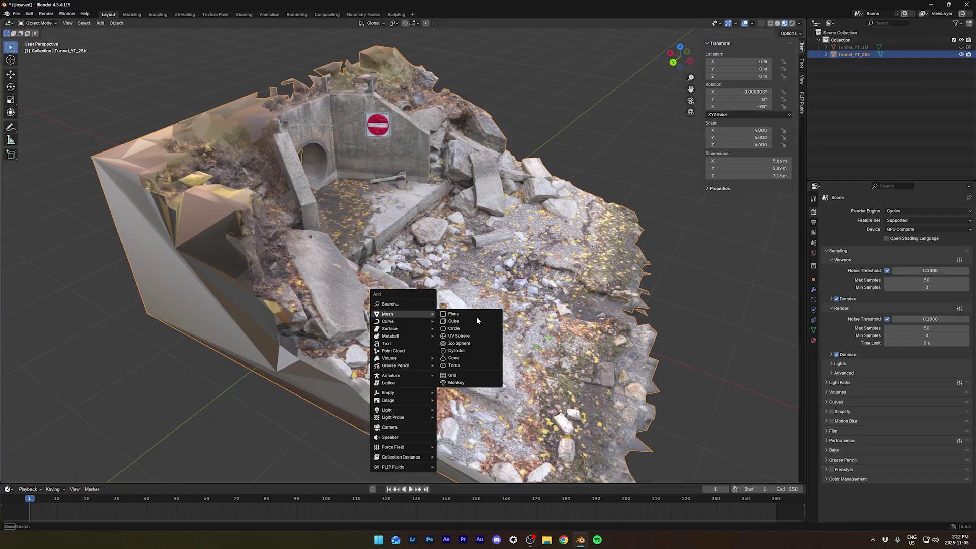
click(475, 321)
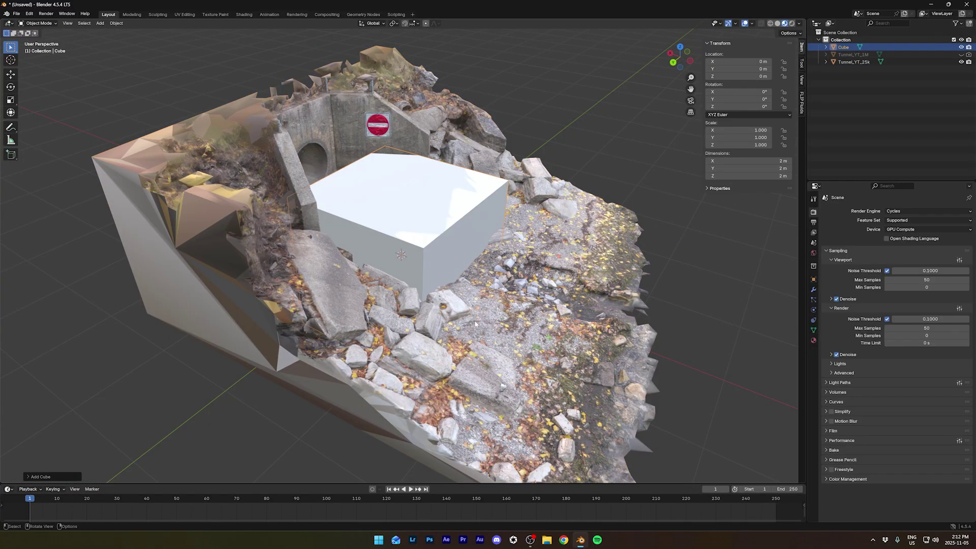
click(803, 103)
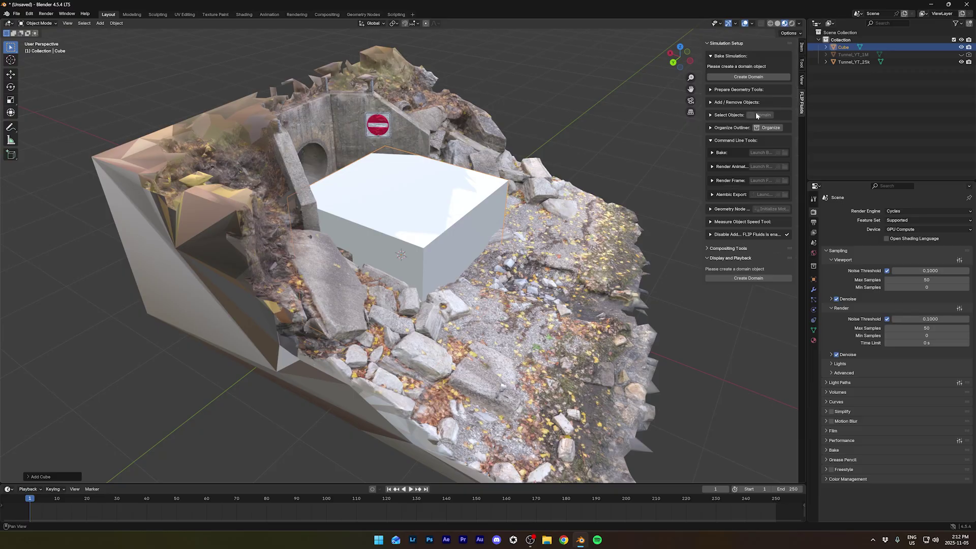
click(748, 76)
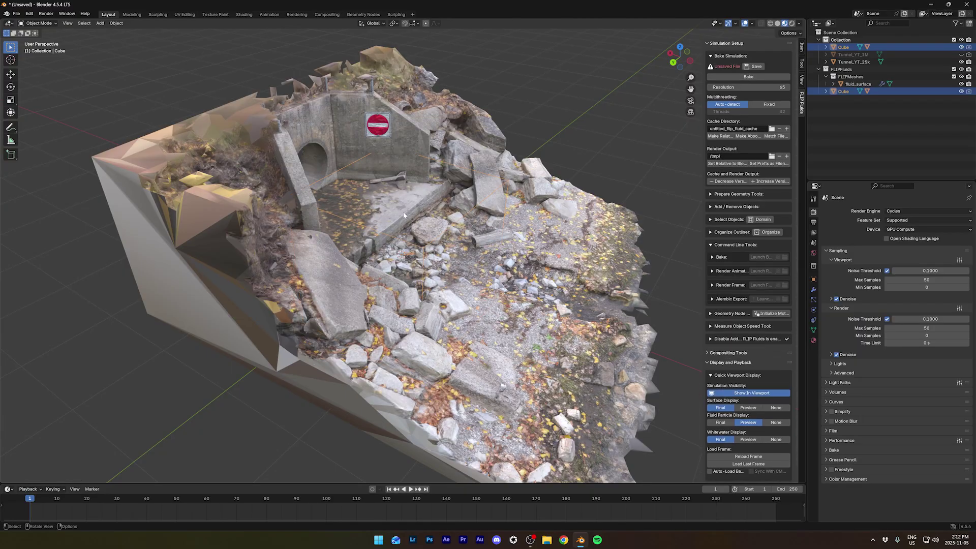
Step: Flatten the domain cube by scaling it down along the Z axis
middle_drag(366, 239, 496, 199)
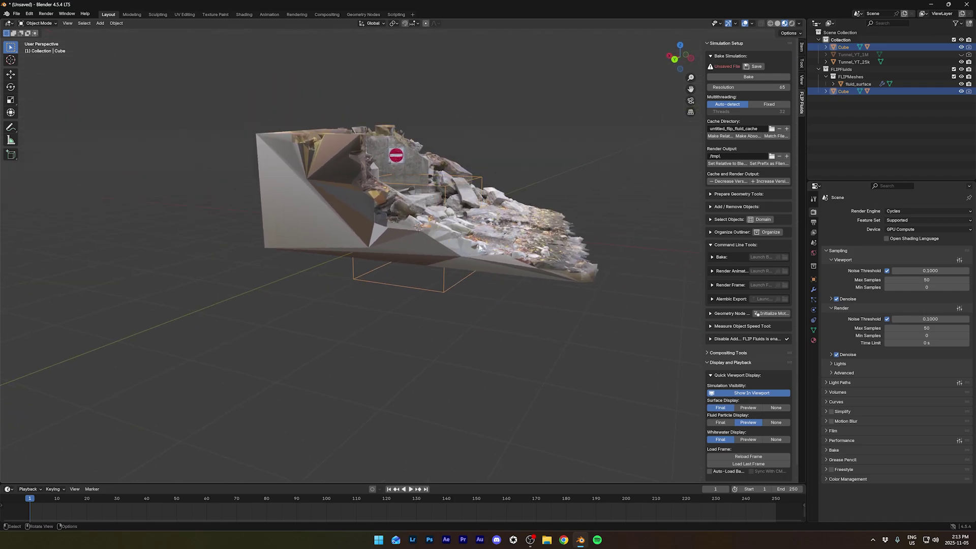
middle_drag(412, 200, 348, 204)
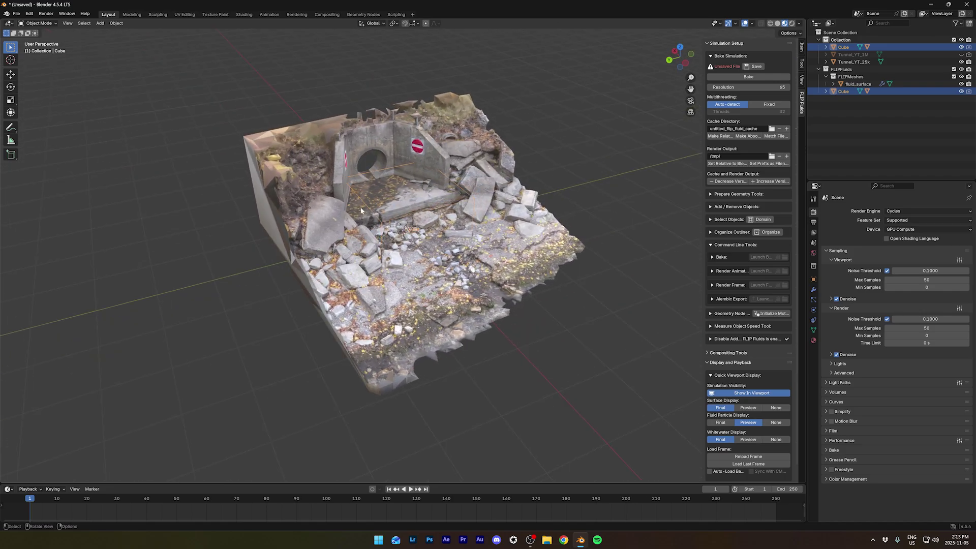
middle_drag(308, 304, 289, 227)
middle_drag(344, 193, 395, 204)
key(s)
key(z)
click(432, 250)
Step: Move the flattened domain along Z and scale it up until it surrounds the base of the tunnel model
key(s)
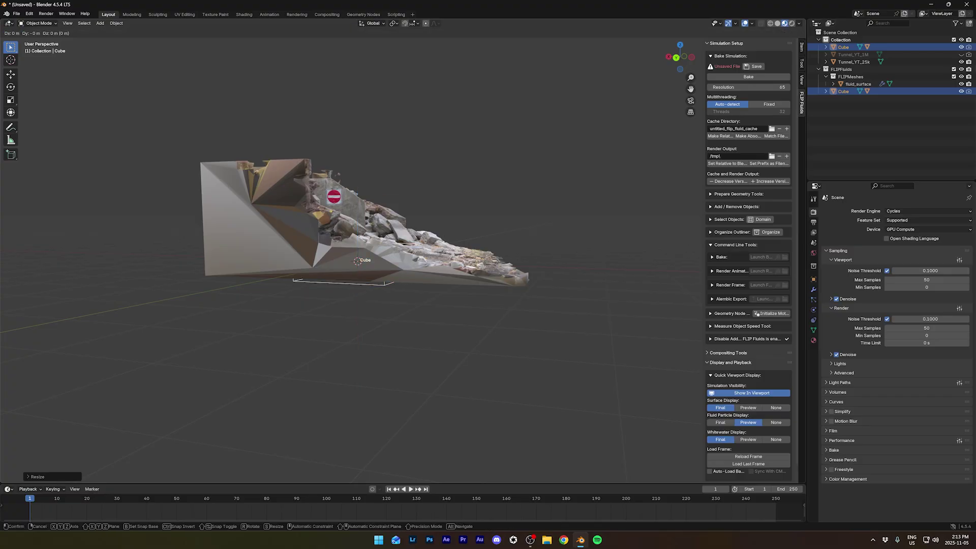
click(430, 245)
key(g)
key(z)
click(430, 234)
middle_drag(431, 233, 539, 237)
key(s)
click(431, 255)
Step: Raise the domain's top face along Z in Edit Mode to just above the bottom edge of the pipe opening
key(Tab)
click(478, 259)
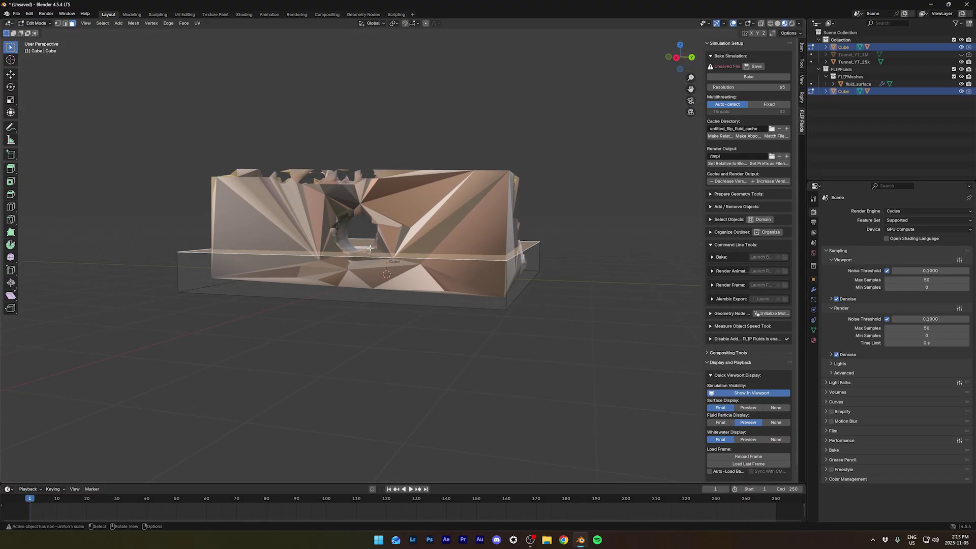
key(g)
key(z)
click(478, 253)
middle_drag(411, 249, 449, 281)
key(Tab)
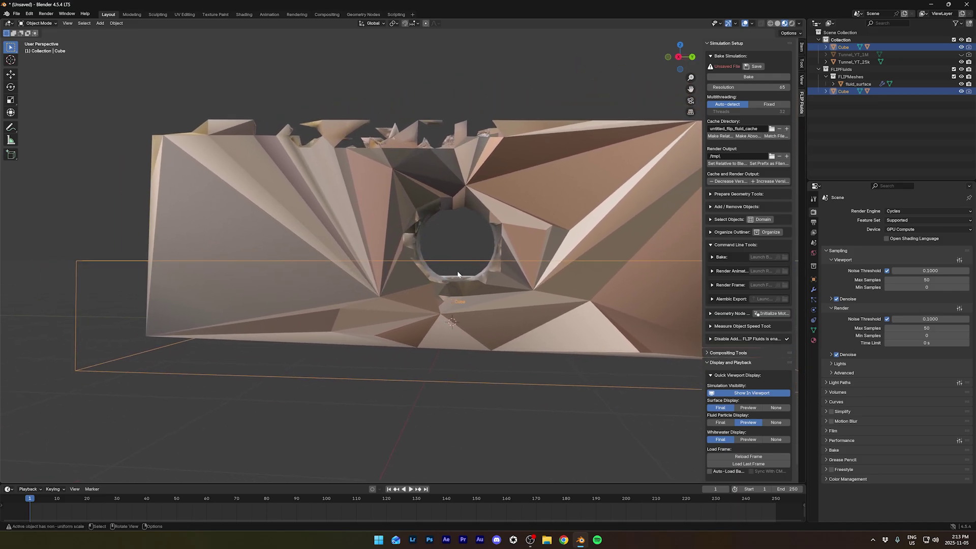
Step: Adjust the domain's height around the tunnel base by moving a face along Z in Edit Mode
shift+middle_drag(468, 272, 421, 272)
key(Tab)
middle_drag(380, 311, 491, 307)
key(g)
key(z)
click(494, 305)
middle_drag(370, 279, 423, 294)
key(Tab)
Step: Scale the domain horizontally without changing its height, and move it to fit the tunnel model's footprint
middle_drag(349, 264, 570, 305)
key(s)
key(shift+z)
click(580, 317)
mouse_move(355, 238)
middle_down()
mouse_move(381, 241)
mouse_move(427, 216)
mouse_move(401, 206)
mouse_move(362, 243)
middle_up()
key(g)
click(426, 216)
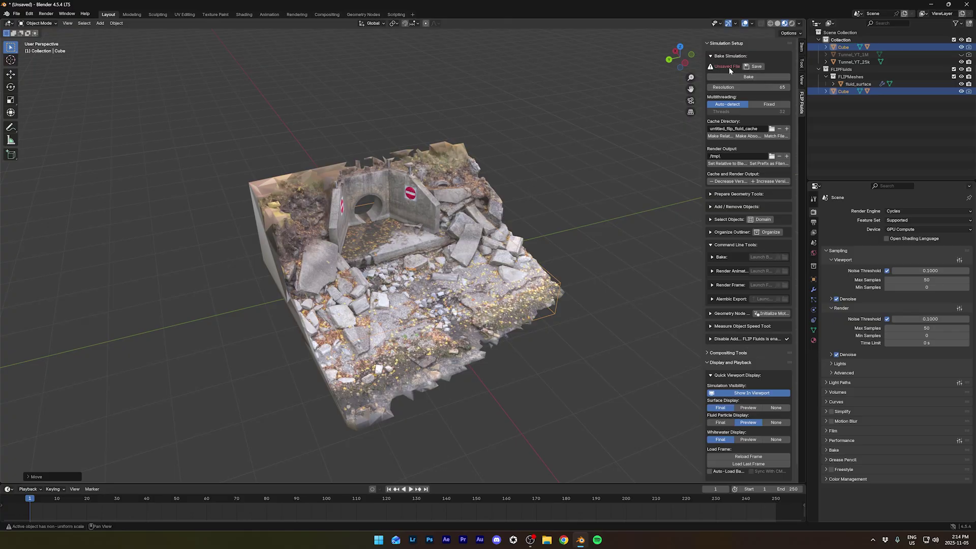
Step: Save the project as tunnel yt.blend in the Blender Files folder
click(754, 67)
double_click(523, 290)
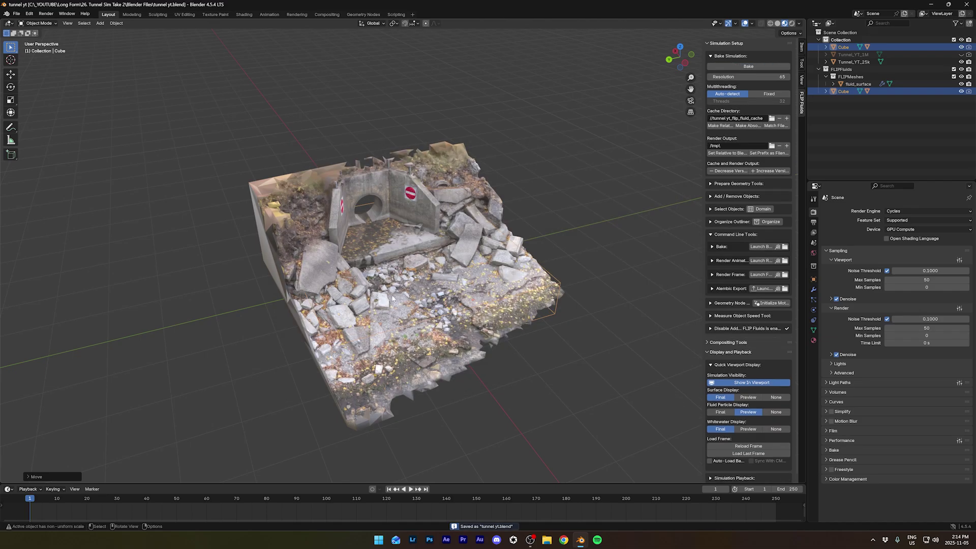
Step: Make the low-poly Tunnel_YT_25k model a FLIP Fluids obstacle and open its physics properties
middle_drag(389, 297, 361, 272)
scroll(368, 272, up, 4)
scroll(386, 208, up, 4)
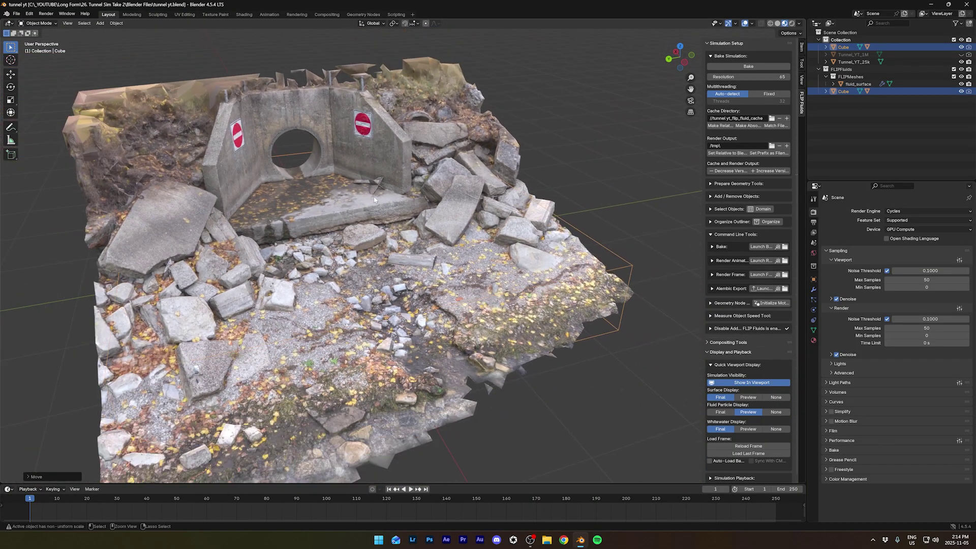
click(374, 200)
middle_drag(374, 200, 356, 248)
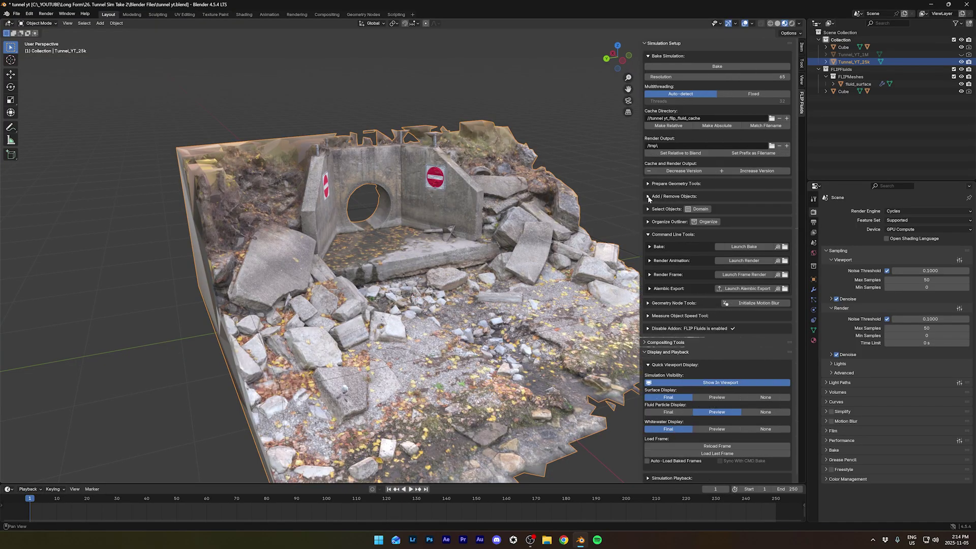
click(649, 197)
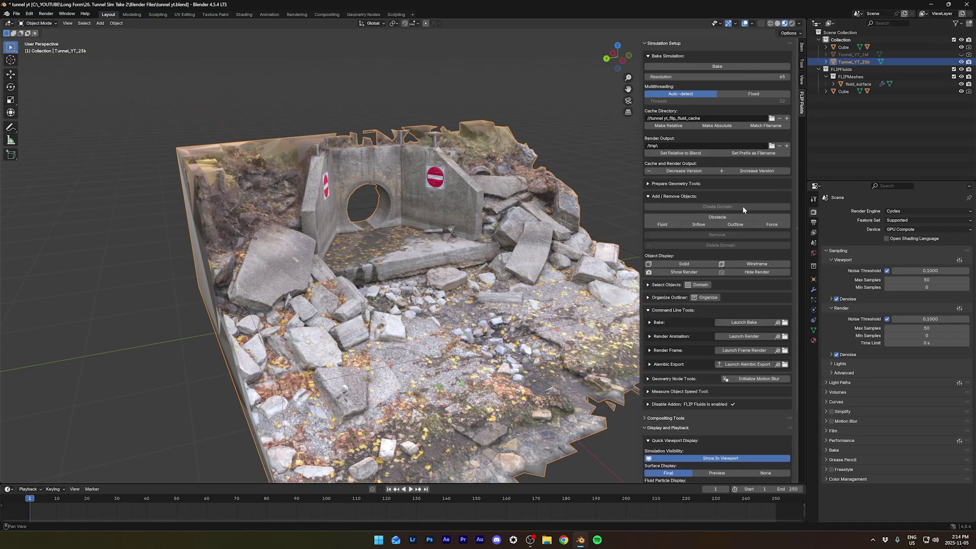
click(732, 216)
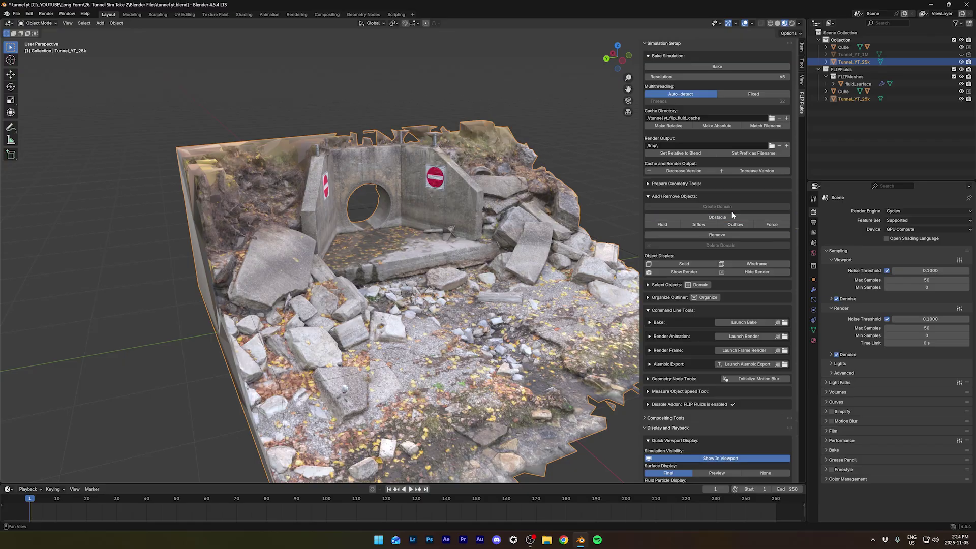
middle_drag(350, 282, 342, 243)
middle_drag(451, 320, 438, 343)
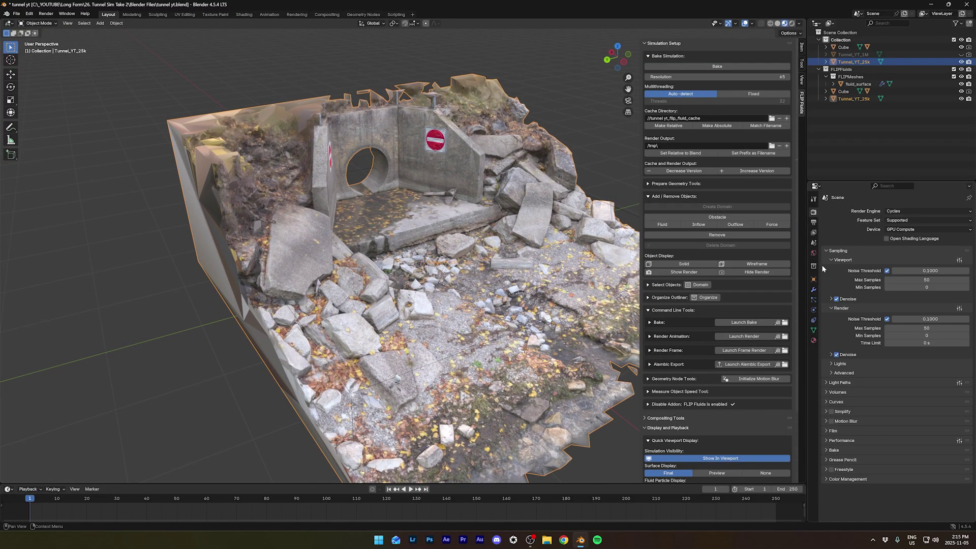
click(813, 310)
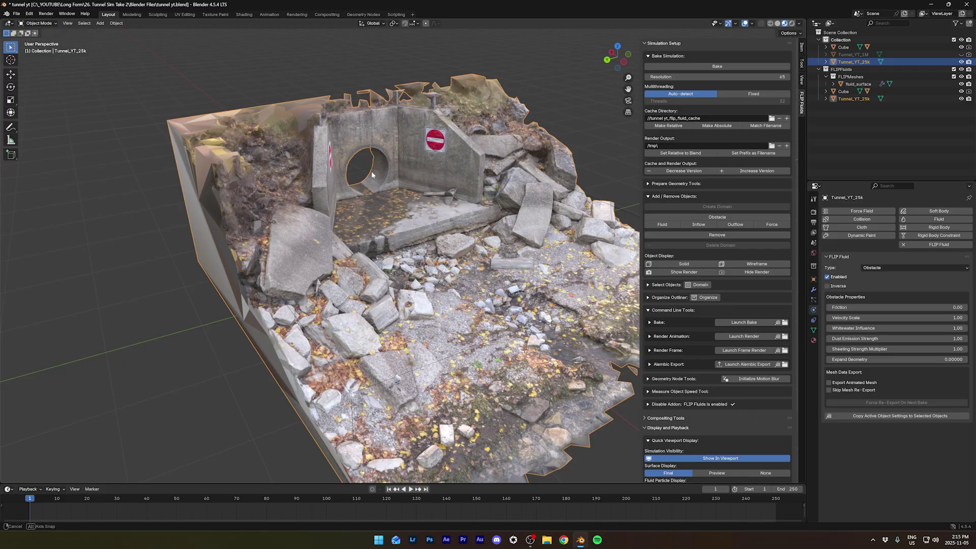
Step: Add a mesh cylinder at the scene origin and rotate it 90 degrees around the Y axis
middle_drag(373, 175, 376, 212)
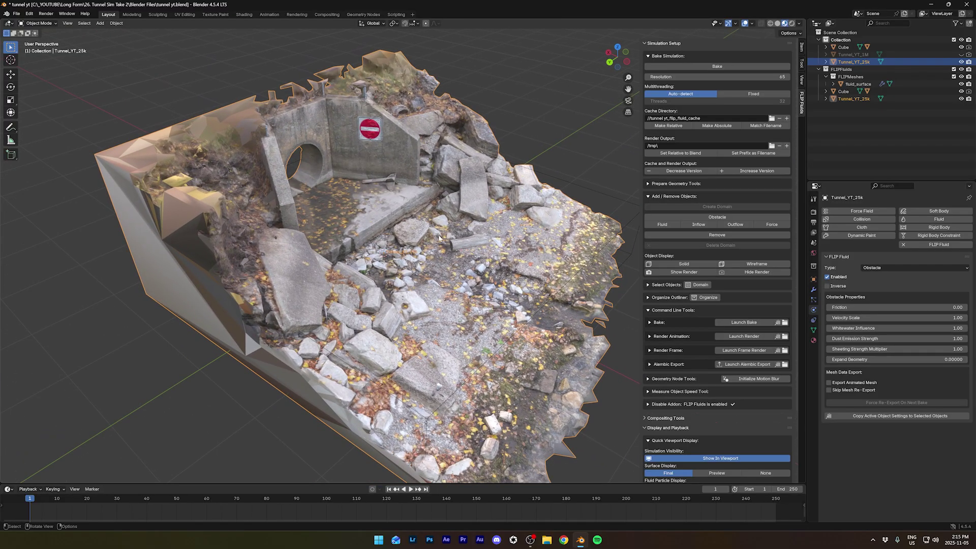
key(shift+a)
mouse_move(438, 236)
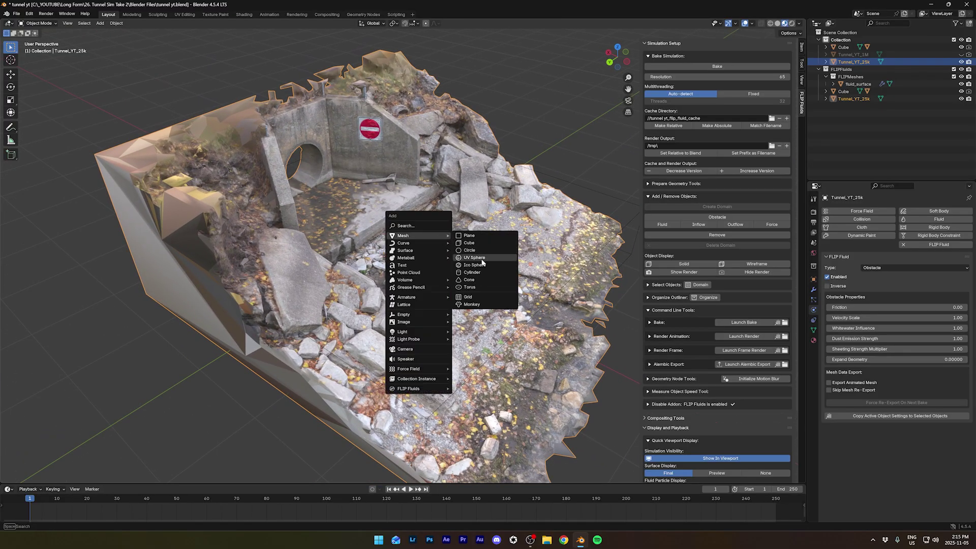
click(483, 271)
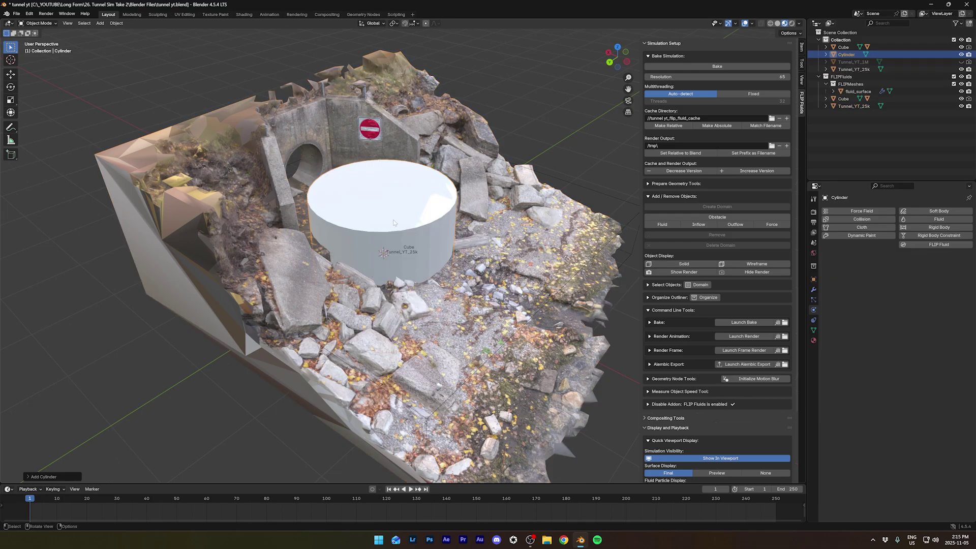
key(r)
key(y)
key(9)
key(0)
key(Return)
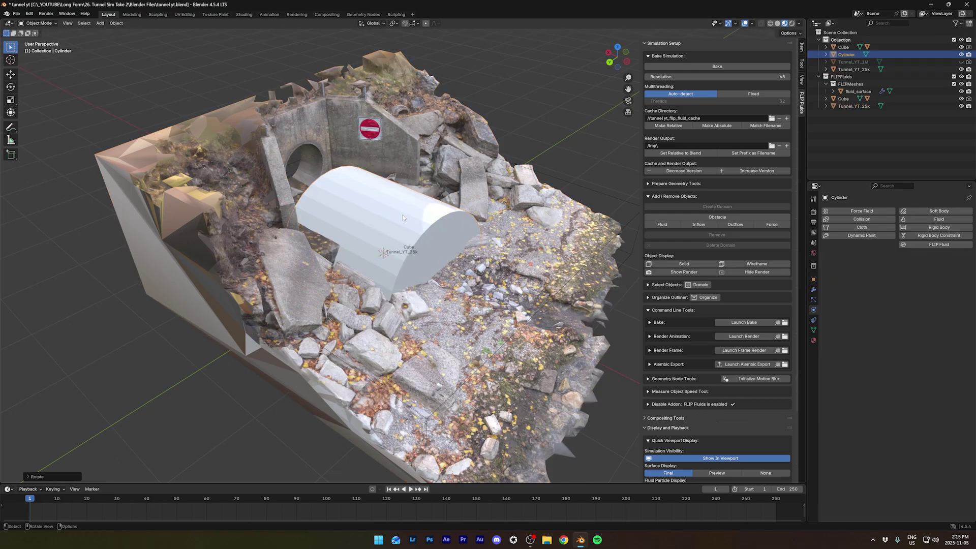
Step: In the left orthographic view, move the cylinder into the pipe opening, scale it down, and place it at the opening's bottom edge
key(KP_3)
key(ctrl+KP_3)
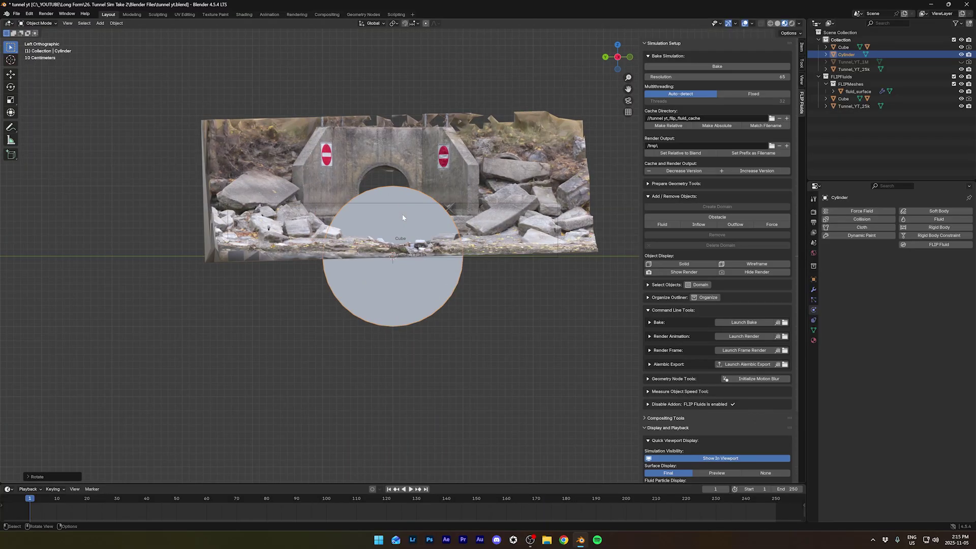
scroll(386, 209, up, 4)
shift+middle_drag(385, 343, 423, 284)
key(g)
click(446, 163)
key(s)
click(377, 246)
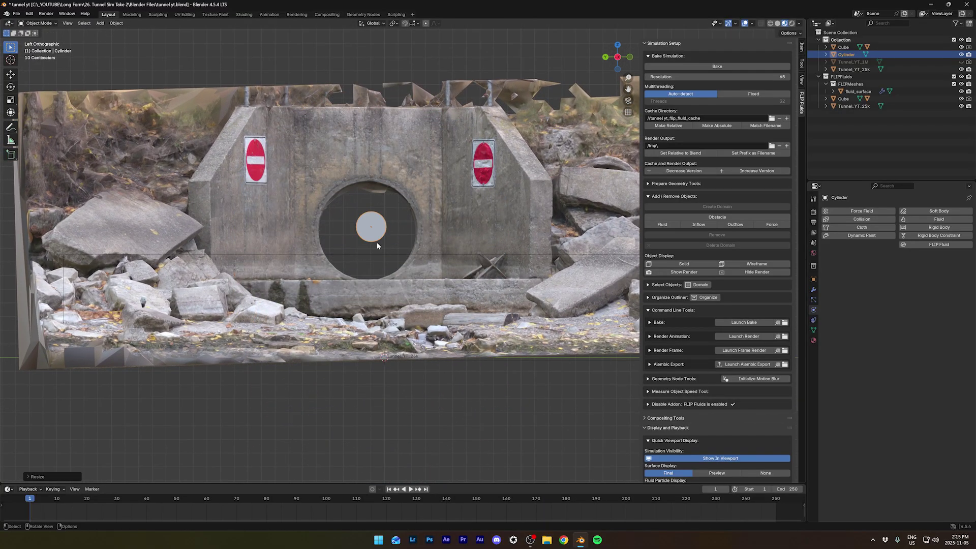
key(g)
click(404, 277)
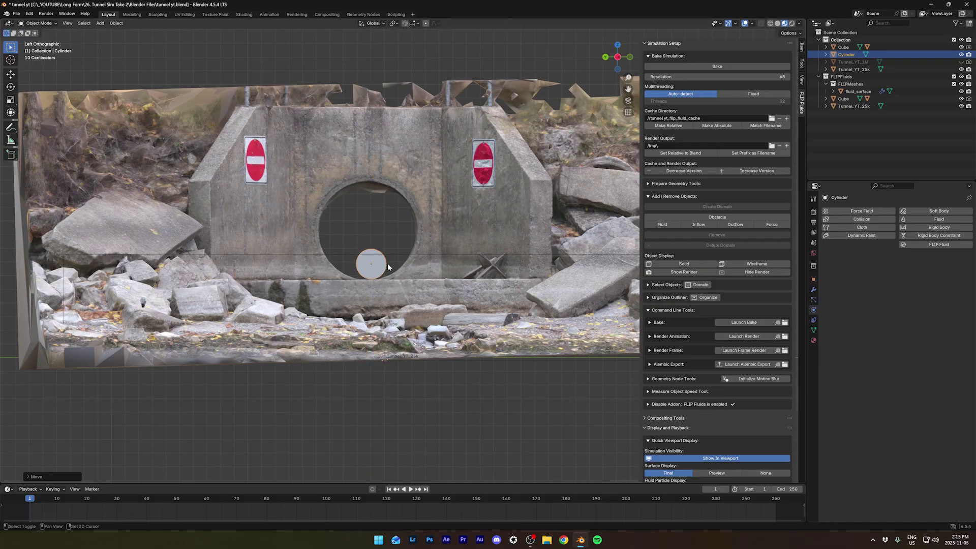
Step: Flatten the cylinder by scaling it along Z and lower it onto the bottom edge of the pipe opening
scroll(388, 234, up, 5)
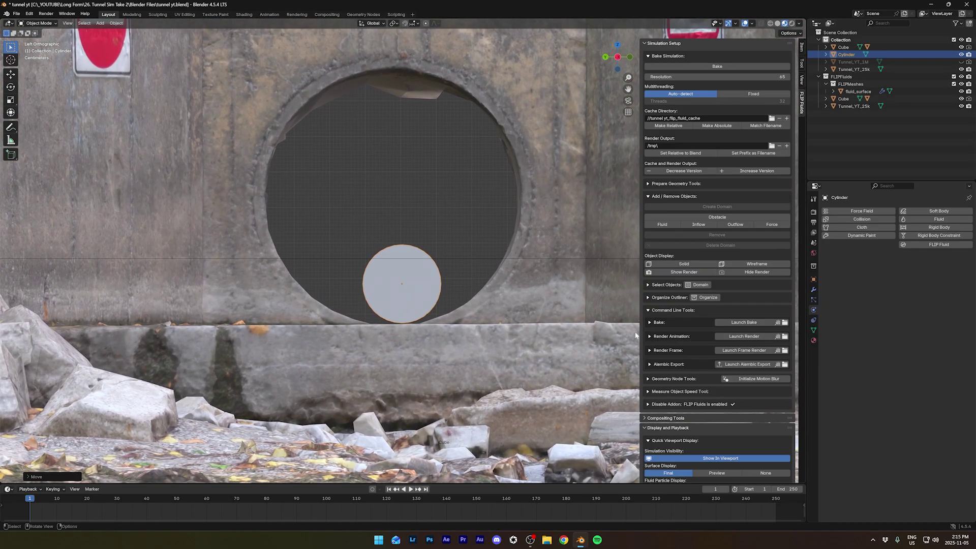
key(s)
key(z)
click(464, 300)
key(g)
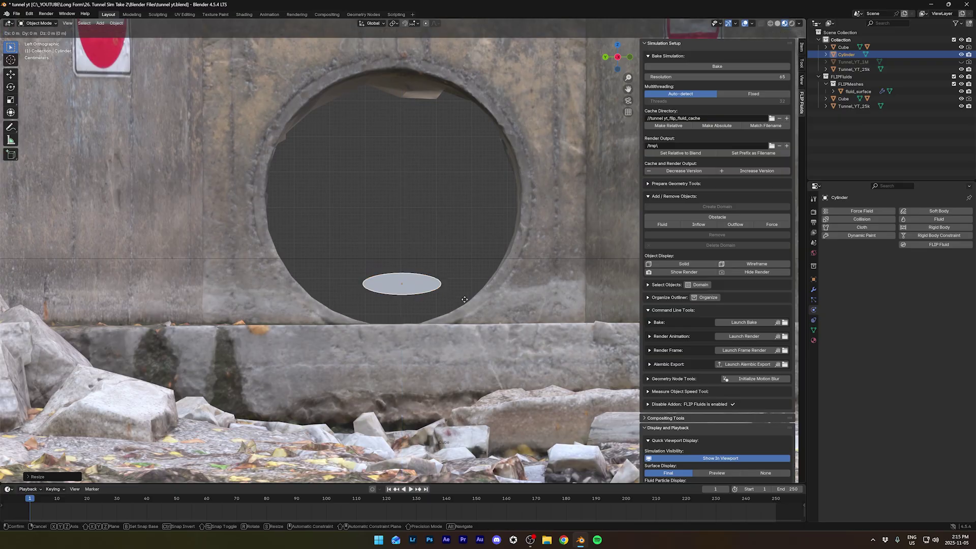
click(458, 329)
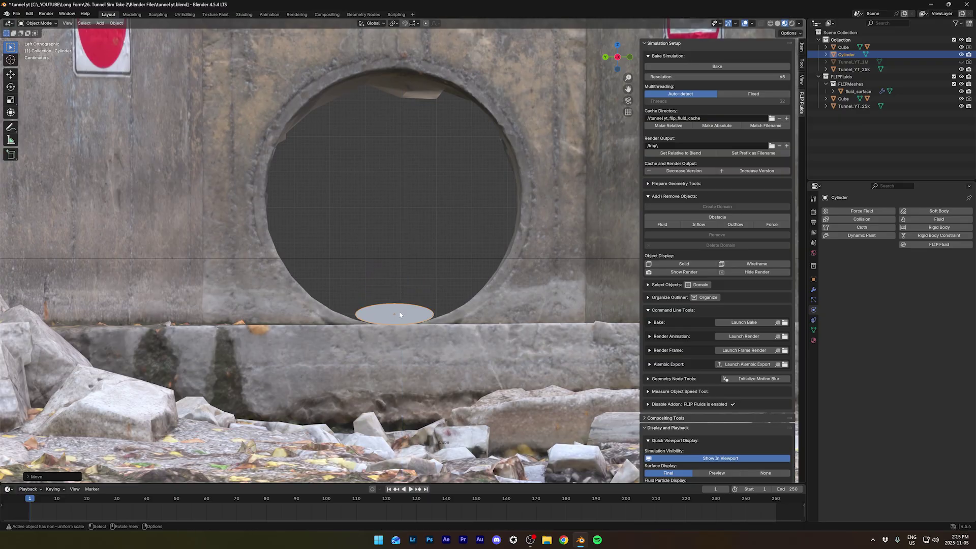
Step: Move the flattened cylinder along X until it sits inside the mouth of the pipe
middle_drag(399, 315, 411, 301)
key(g)
key(x)
click(260, 206)
Step: Make the cylinder in the pipe mouth a FLIP Fluids inflow
middle_drag(260, 205, 331, 257)
scroll(374, 218, up, 4)
shift+middle_drag(374, 219, 354, 200)
scroll(351, 254, up, 2)
shift+middle_drag(351, 261, 432, 292)
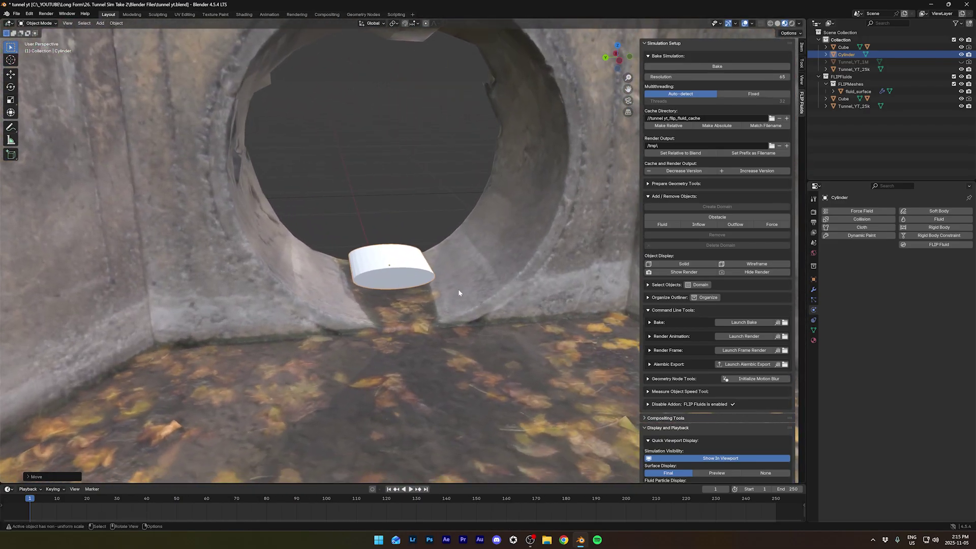
click(688, 227)
shift+middle_drag(375, 245, 369, 244)
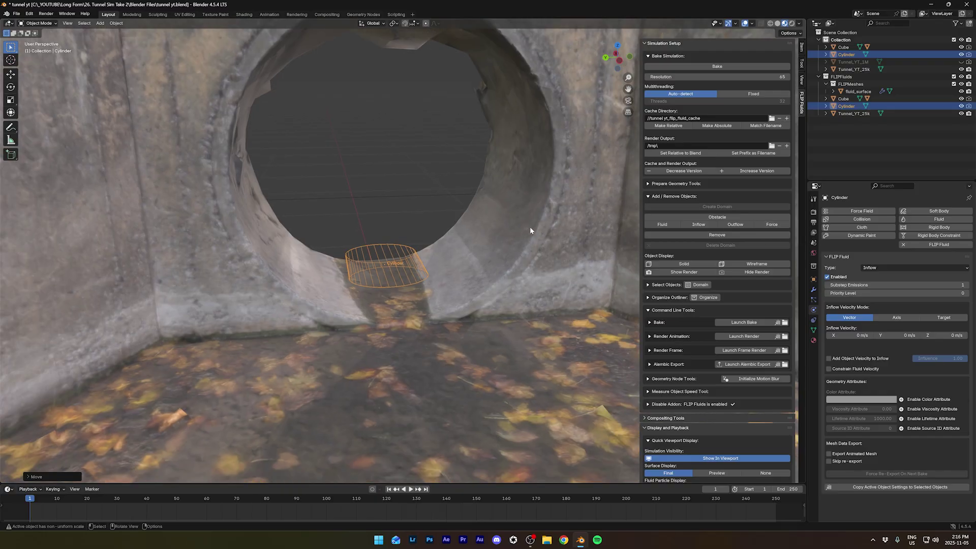
Step: Examine how the inflow cylinder sits against the low-poly tunnel obstacle at the pipe mouth
middle_drag(458, 239, 386, 245)
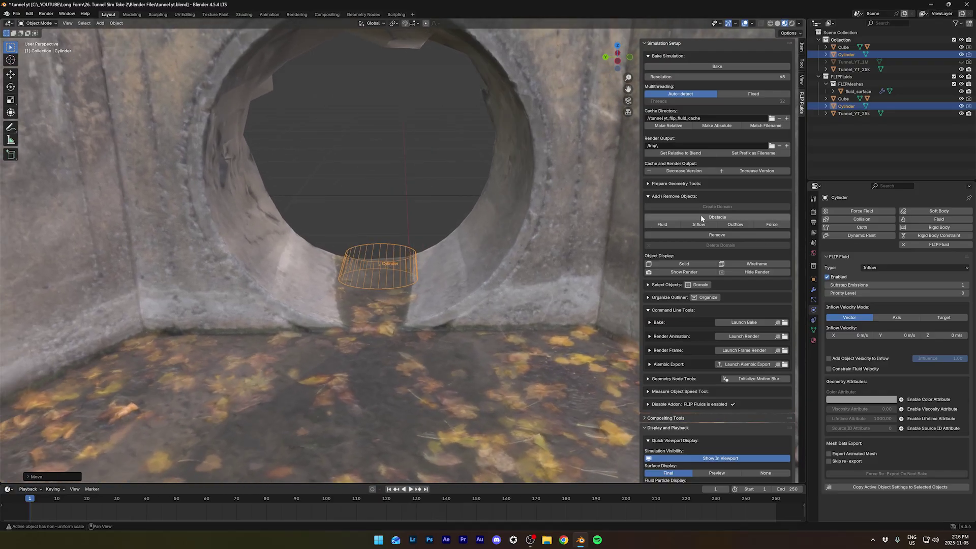
click(550, 193)
scroll(519, 218, down, 3)
scroll(414, 235, up, 6)
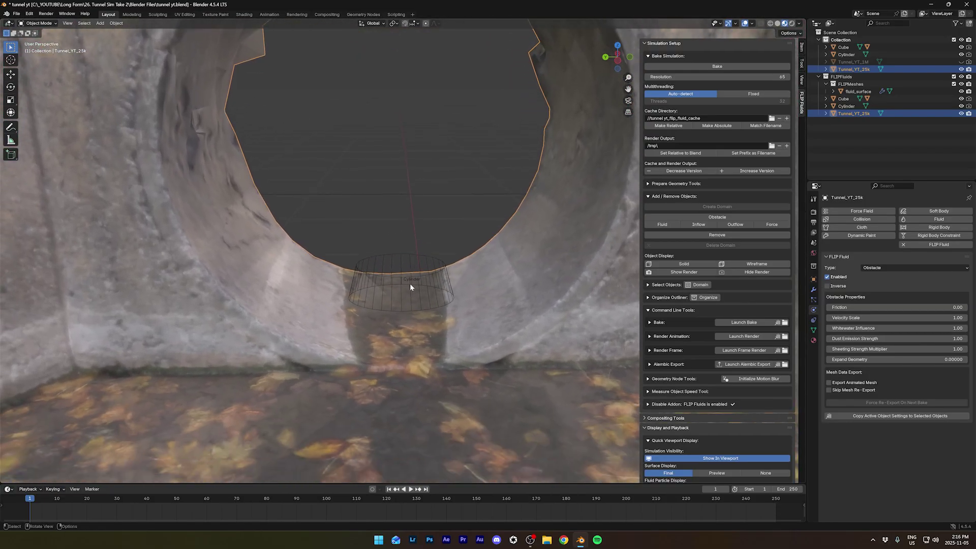
click(410, 286)
middle_drag(410, 286, 407, 250)
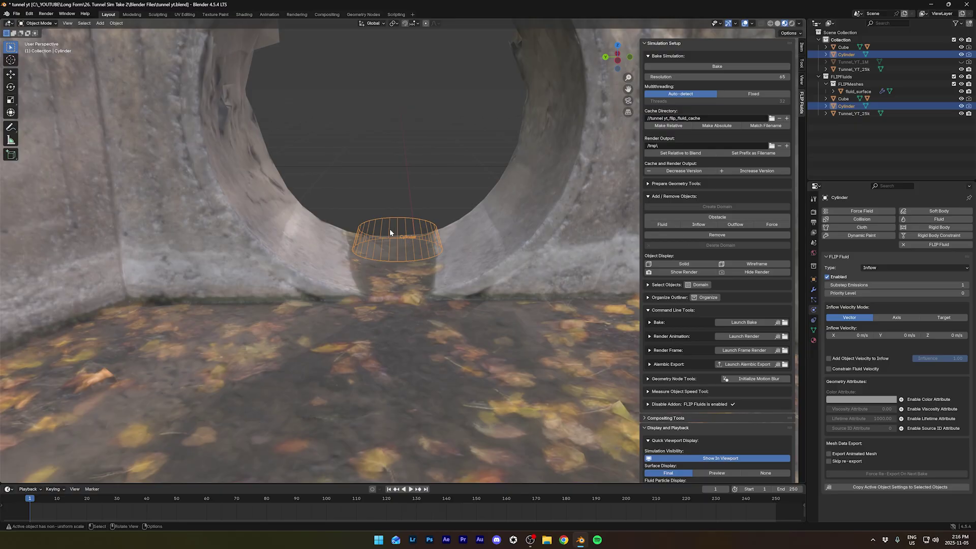
middle_drag(390, 229, 397, 235)
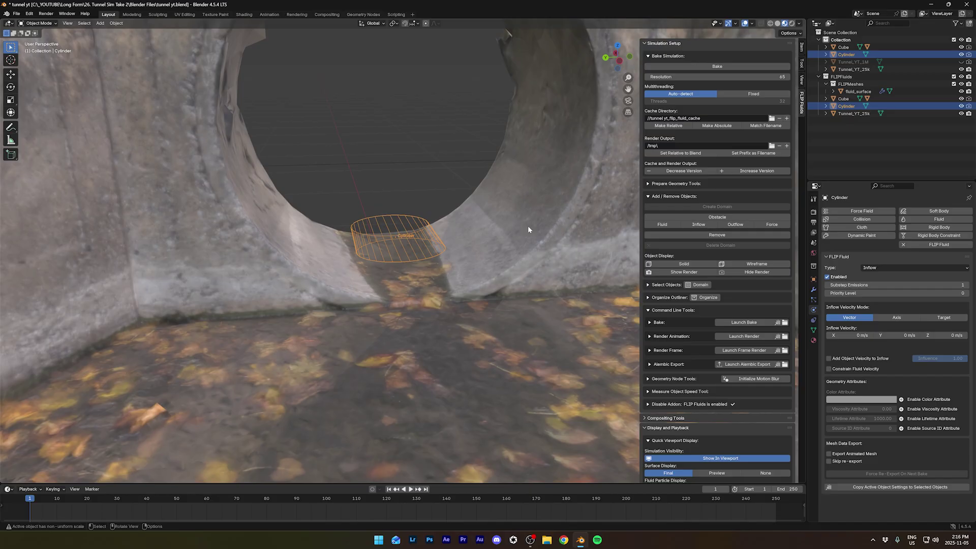
middle_drag(411, 211, 371, 263)
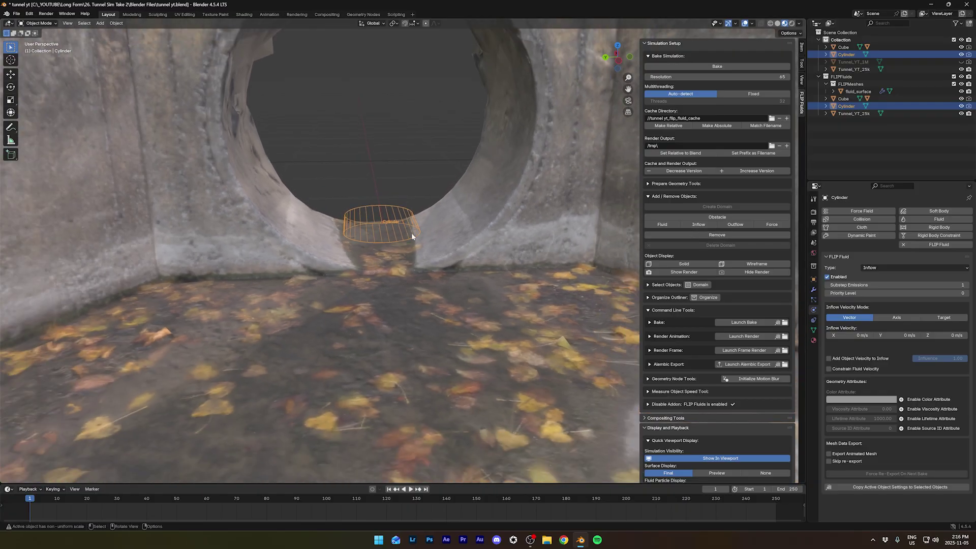
Step: Set the cylinder's X inflow velocity to -1 m/s so the water flows out of the pipe
scroll(377, 244, down, 4)
middle_drag(382, 252, 487, 267)
scroll(402, 259, down, 3)
click(843, 335)
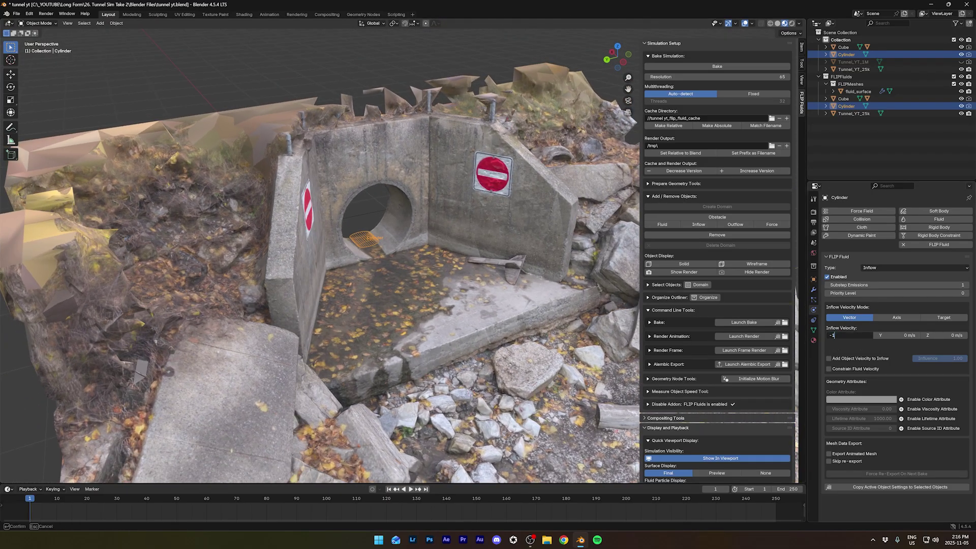
key(Return)
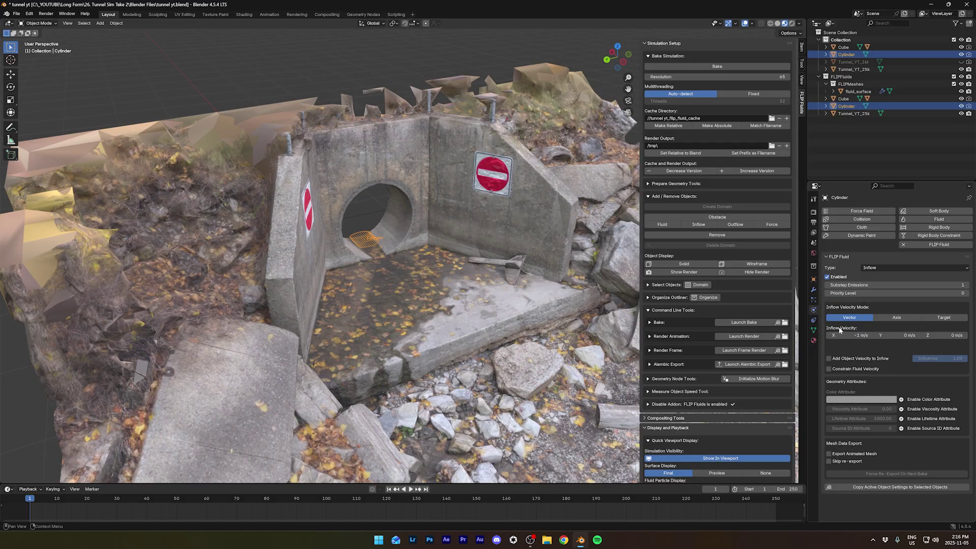
Step: Enable automatic loading of baked frames in the FLIP Fluids playback settings
middle_drag(350, 223, 305, 210)
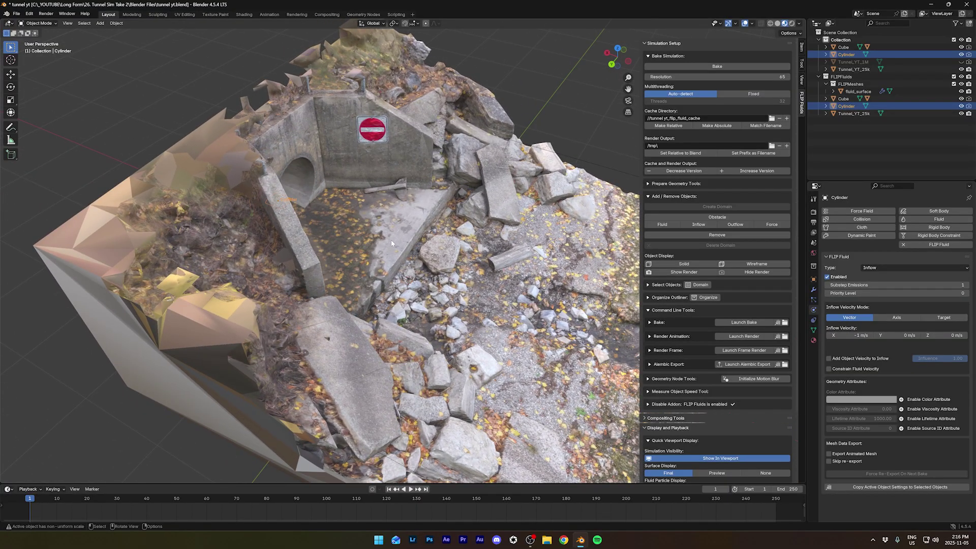
middle_drag(391, 243, 367, 249)
scroll(305, 198, up, 8)
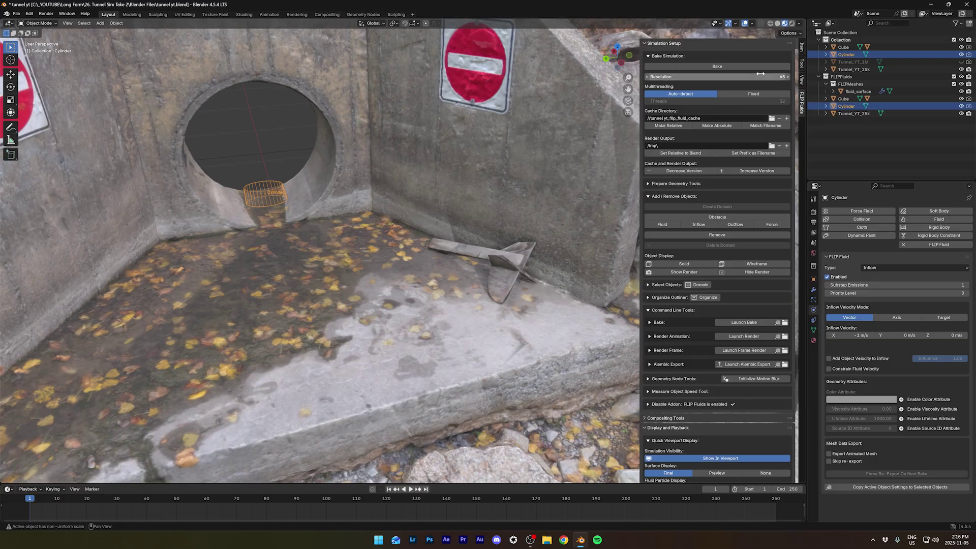
scroll(721, 329, down, 4)
scroll(721, 329, down, 1)
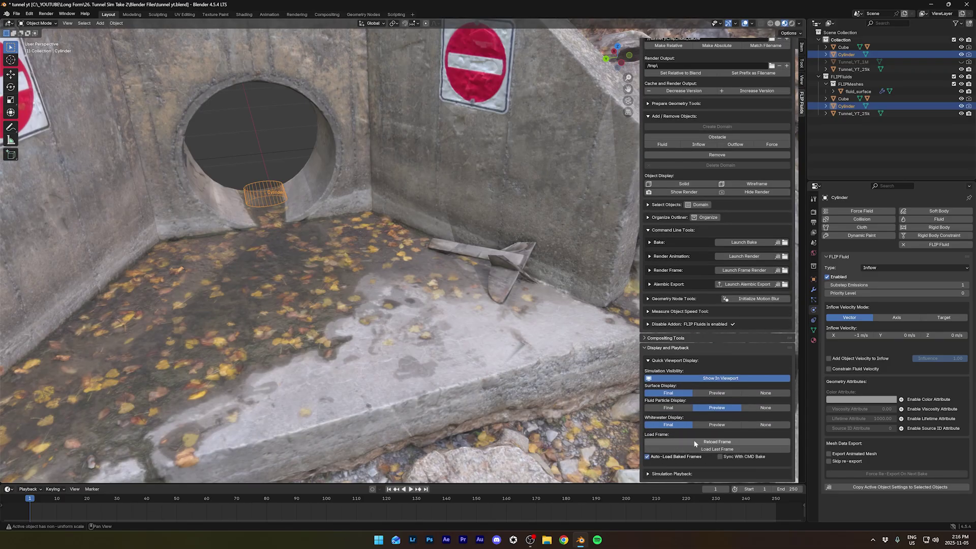
scroll(737, 254, up, 4)
Step: Set the simulation resolution to 150 and start baking the fluid
click(762, 77)
key(Return)
click(747, 68)
Step: Watch the water spread from the pipe as it bakes, stop the bake after about 50 frames, and save the file
middle_drag(220, 252, 297, 209)
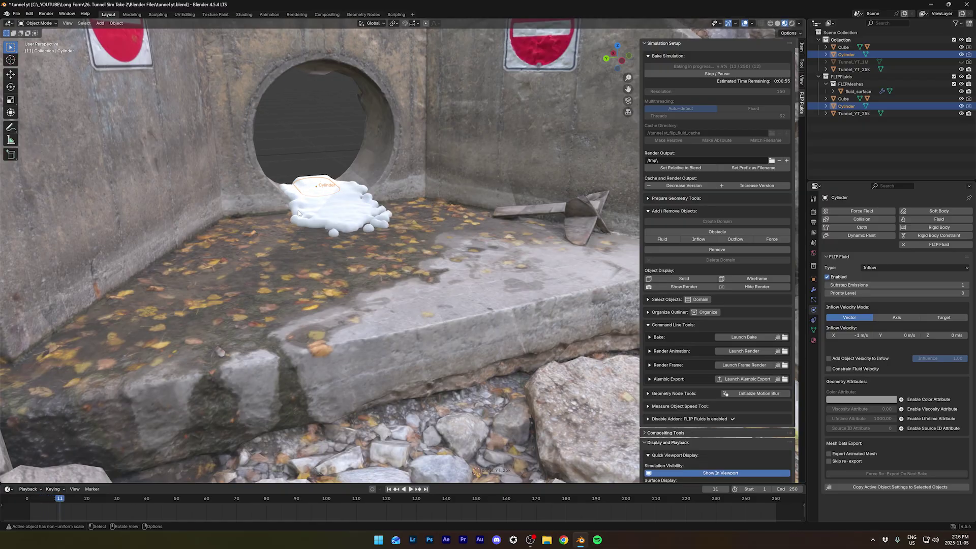
ctrl+middle_drag(364, 151, 396, 268)
scroll(381, 200, up, 4)
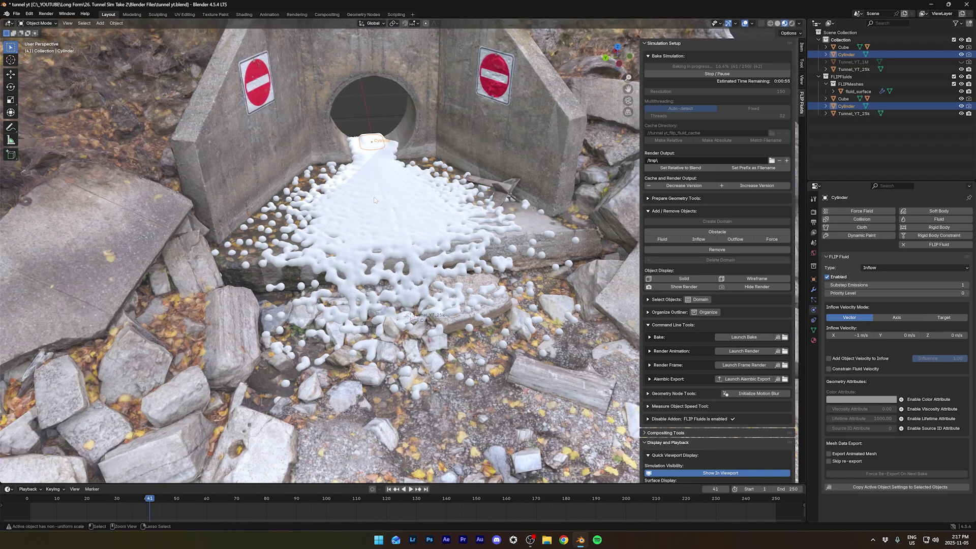
ctrl+middle_drag(375, 197, 389, 222)
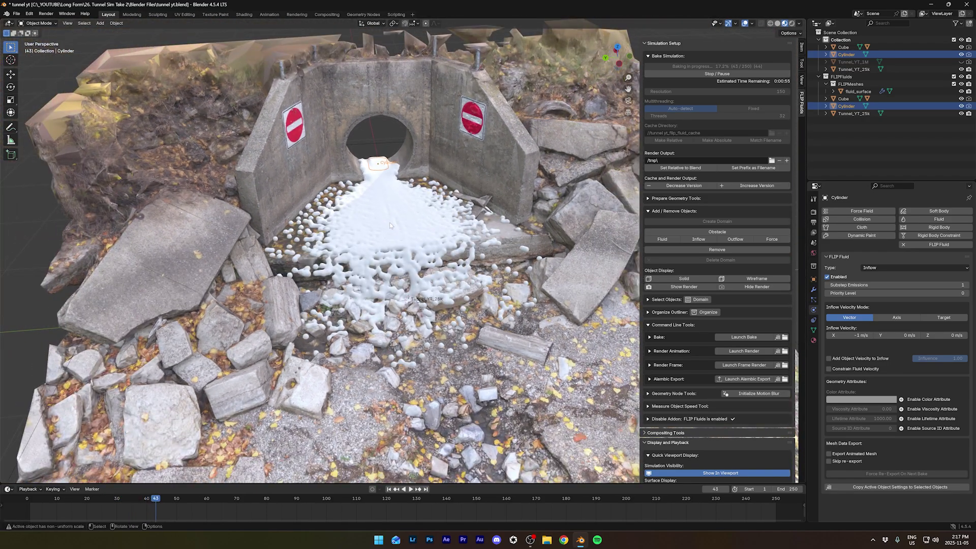
click(716, 74)
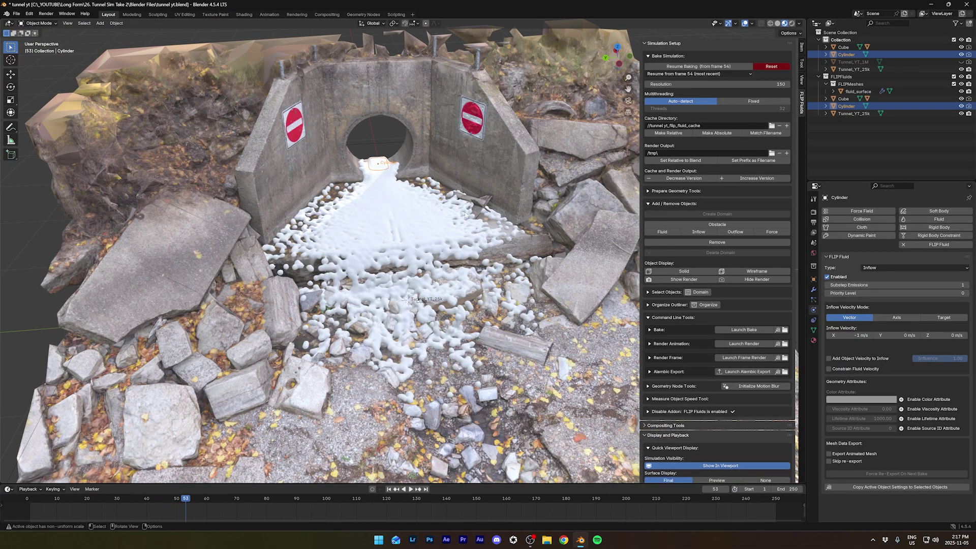
key(ctrl+s)
Step: Select the domain cube to show its FLIP Fluid domain simulation settings
ctrl+middle_drag(448, 210, 355, 219)
click(355, 219)
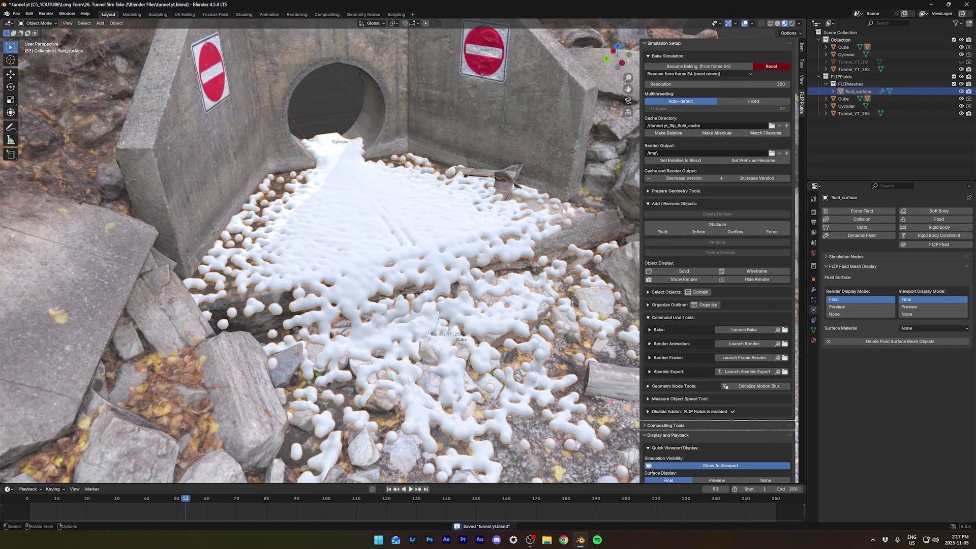
click(329, 112)
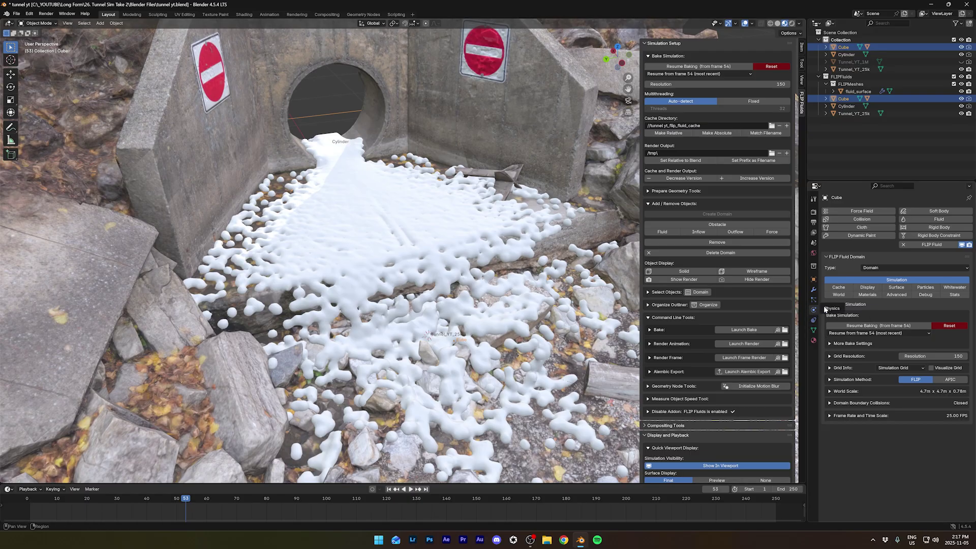
Step: Assign the FF Water (ocean 1) material to the fluid surface in the domain's material settings
click(869, 295)
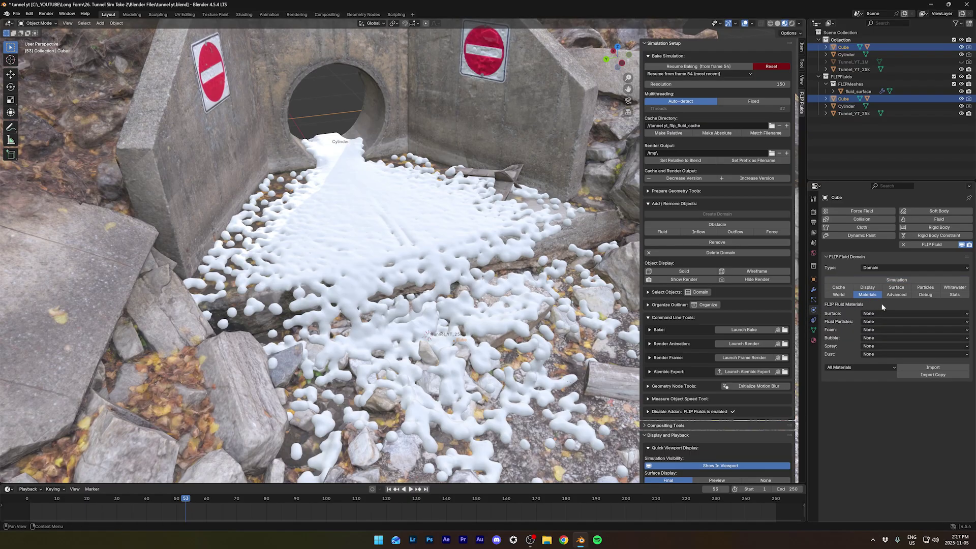
click(895, 313)
click(895, 313)
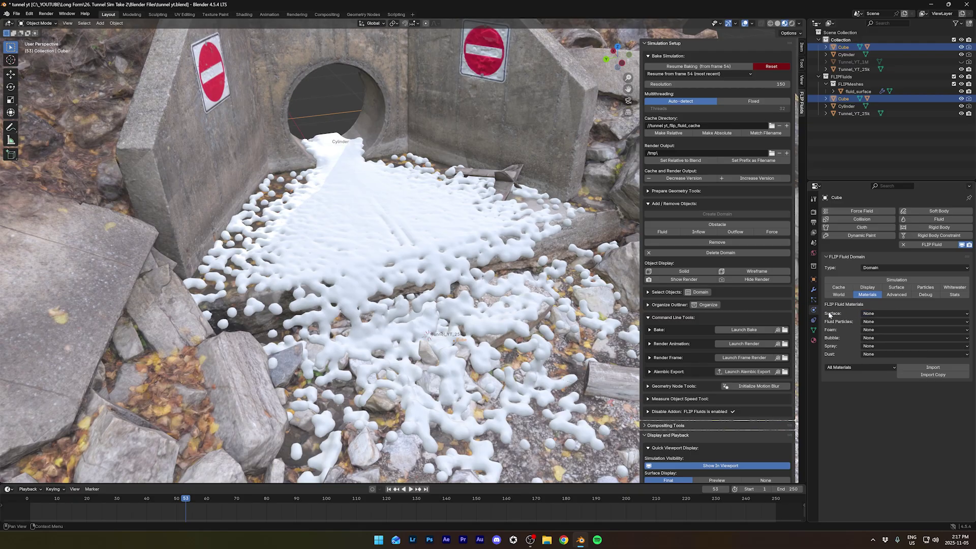
click(874, 313)
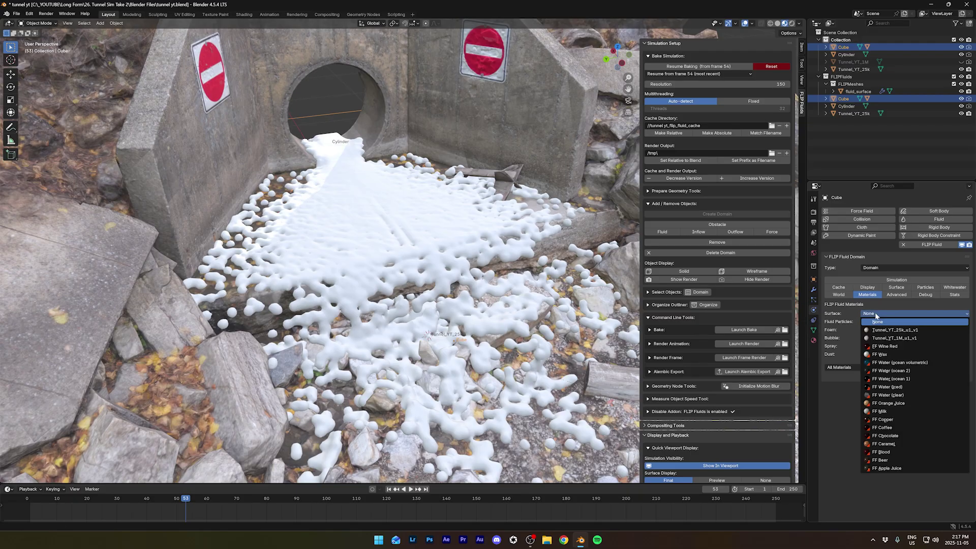
click(912, 380)
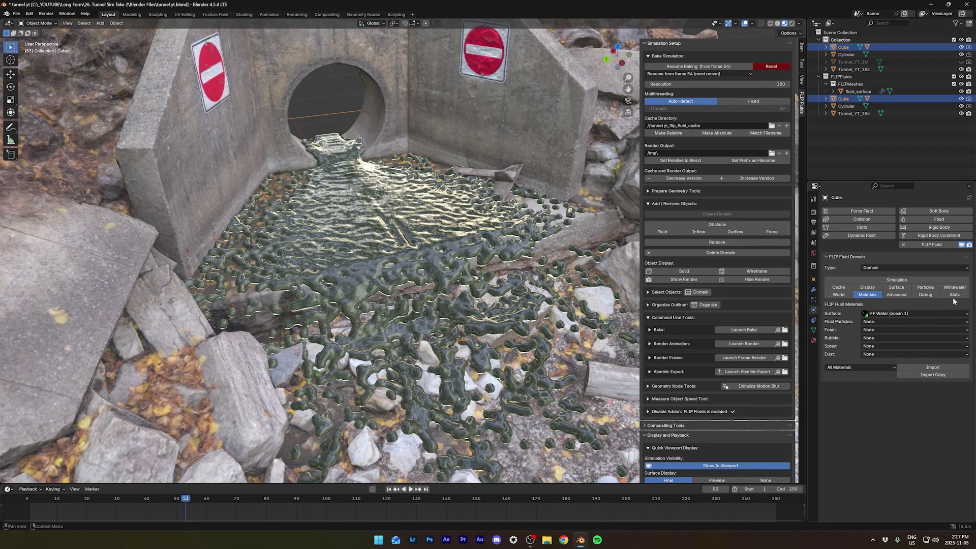
Step: Assign the FF Foam, FF Bubble and FF Spray materials to the domain's foam, bubble and spray particles
click(872, 331)
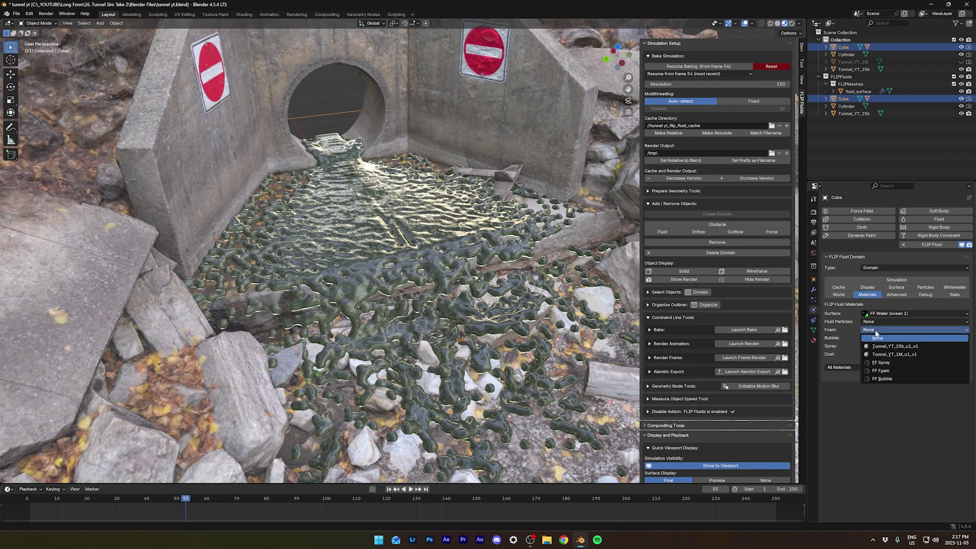
click(879, 363)
click(881, 338)
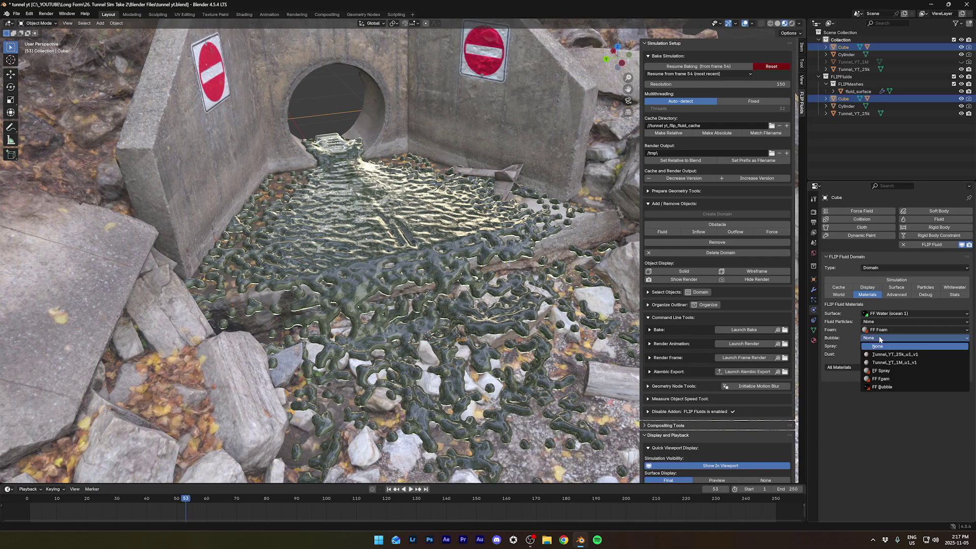
click(883, 386)
click(881, 347)
click(884, 379)
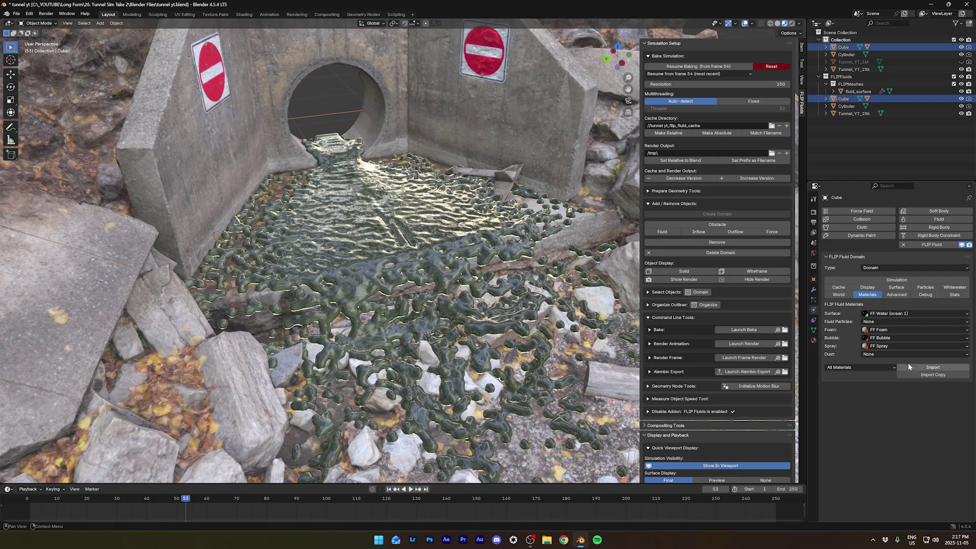
Step: Enable the domain's whitewater simulation and set the foam, bubble, spray and dust particle sizes to 0.002
click(954, 288)
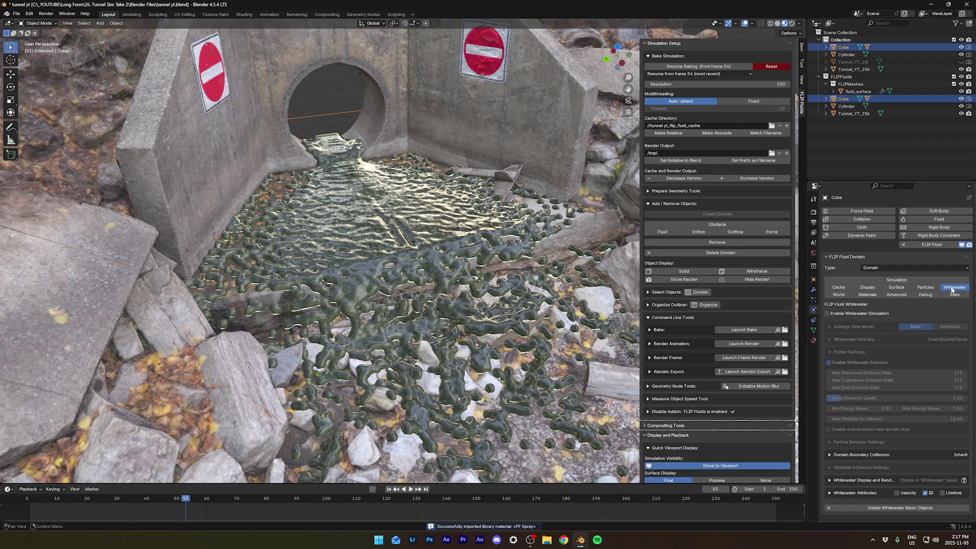
click(867, 313)
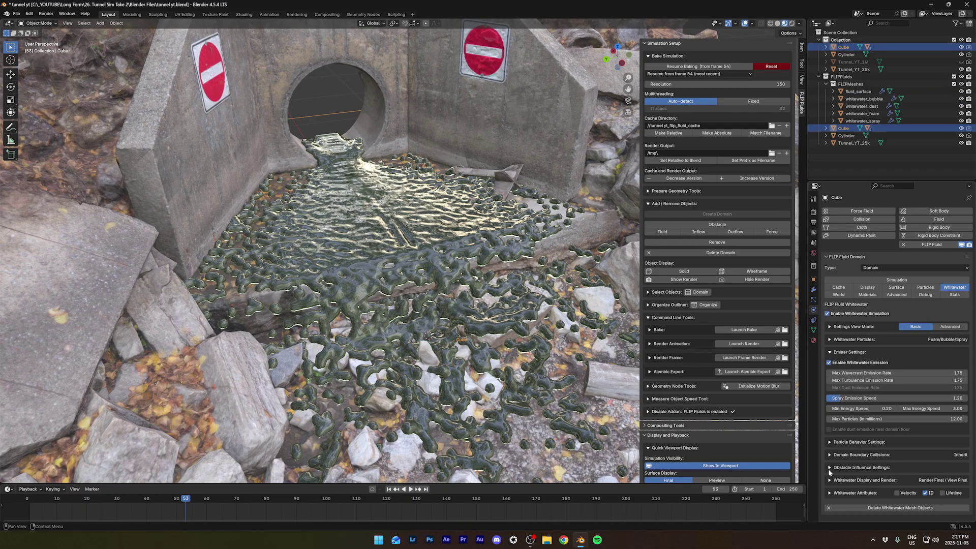
click(829, 480)
scroll(844, 458, down, 8)
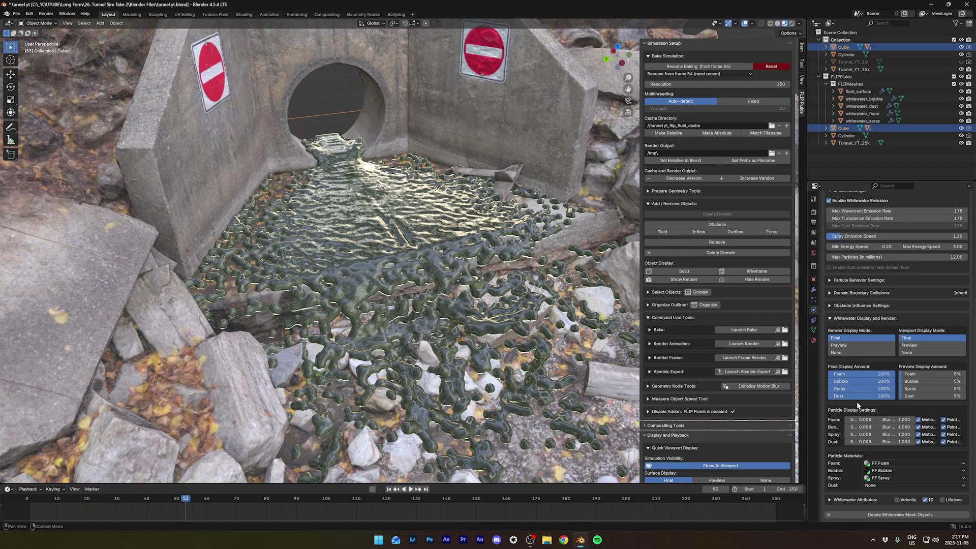
click(864, 420)
drag(863, 420, 863, 442)
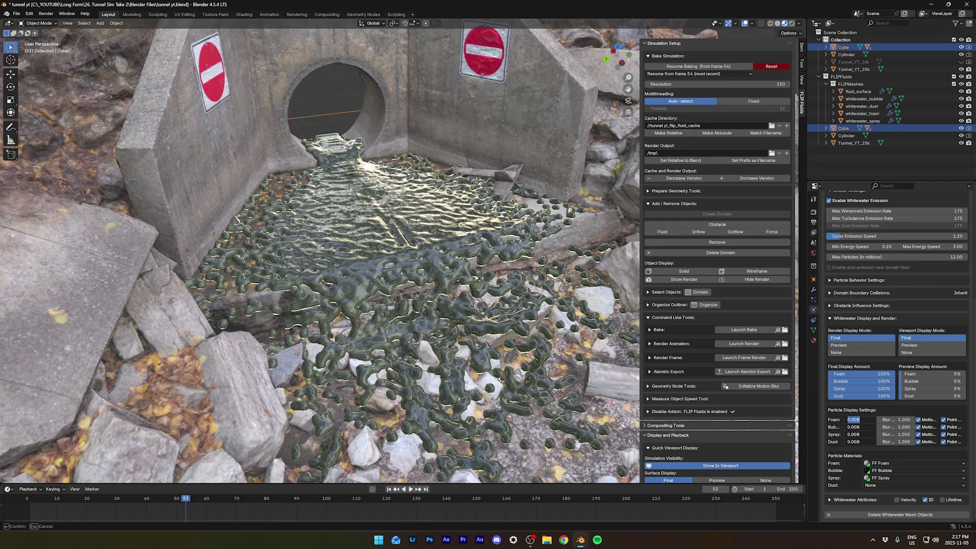
text(0.002)
key(Return)
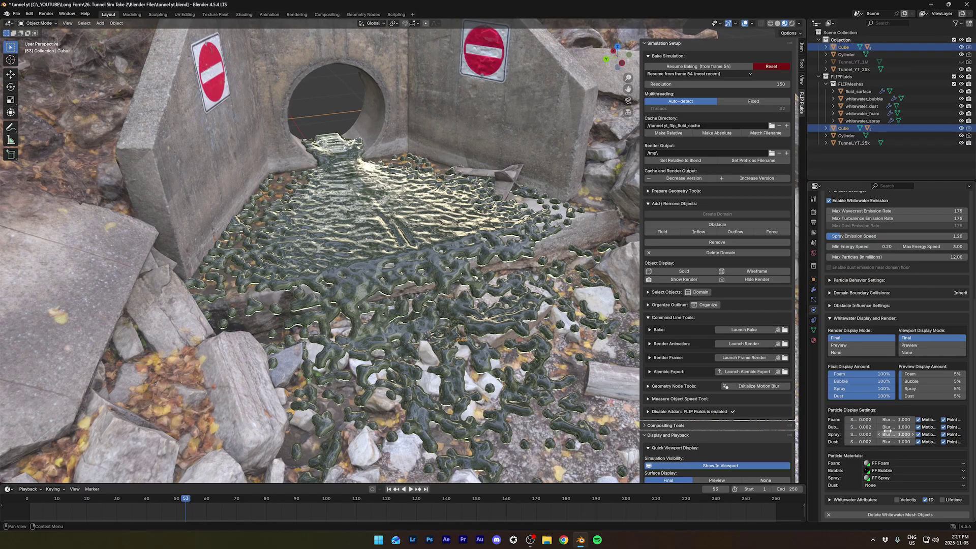
Step: Save the file and view the water below the pipe up close in rendered viewport shading
key(ctrl+s)
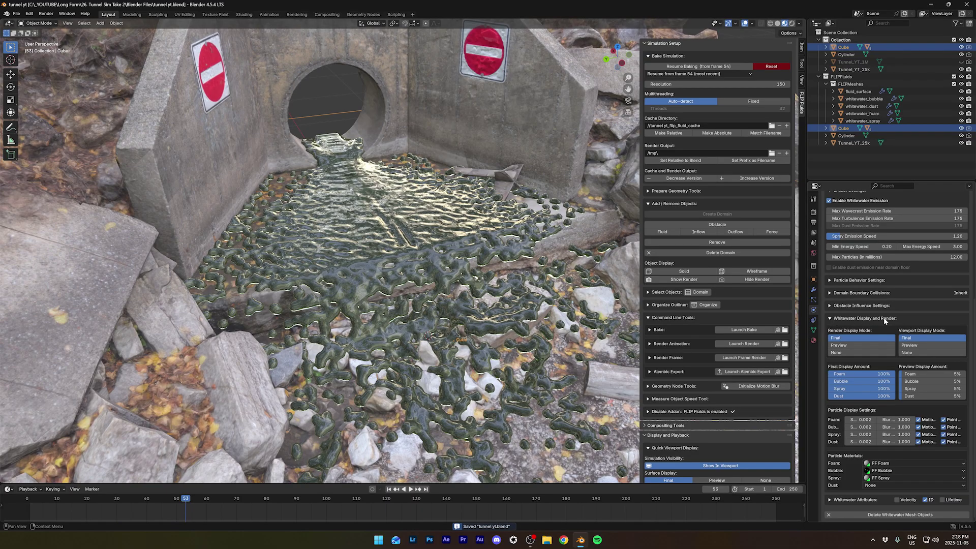
scroll(899, 316, up, 6)
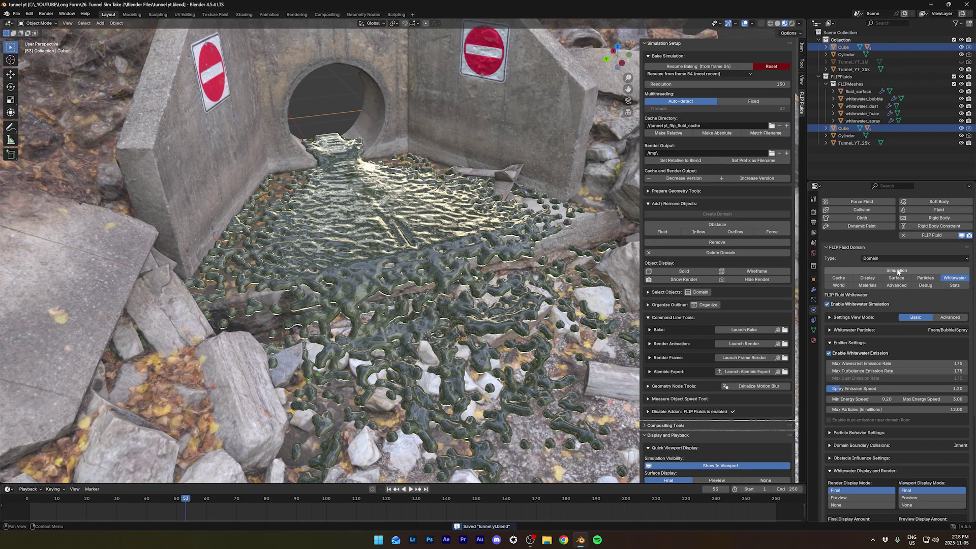
scroll(579, 115, down, 2)
scroll(579, 114, up, 3)
middle_drag(580, 115, 561, 111)
ctrl+middle_drag(326, 191, 333, 150)
middle_drag(333, 150, 461, 198)
middle_drag(398, 157, 391, 201)
click(791, 24)
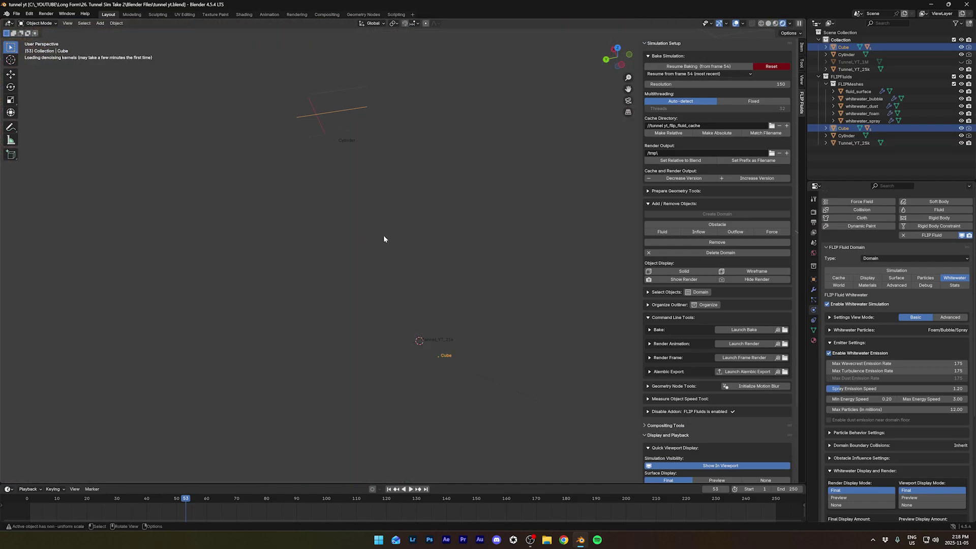
middle_drag(385, 240, 365, 218)
scroll(335, 179, up, 3)
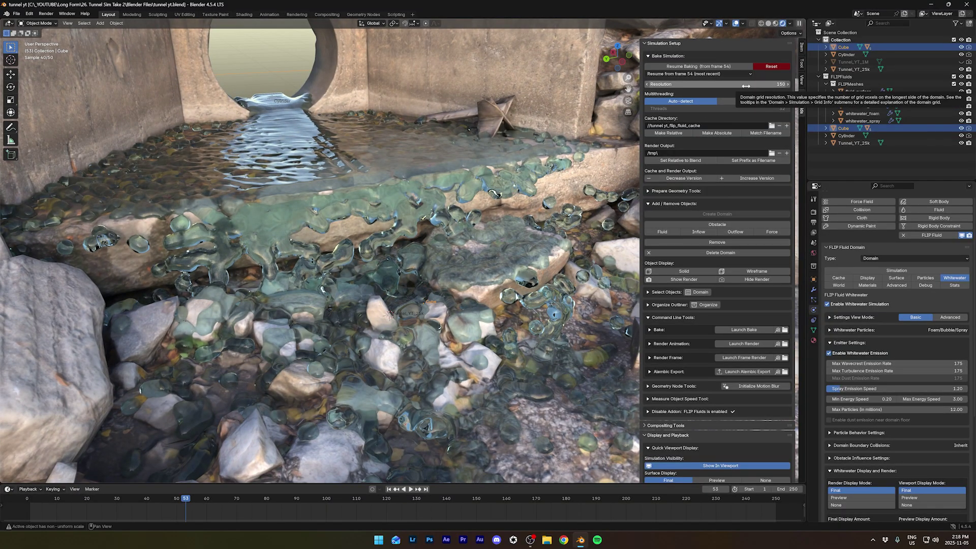
Step: Set the simulation resolution to 300, reset the existing bake and start baking again
click(746, 86)
text(300)
key(Return)
click(777, 67)
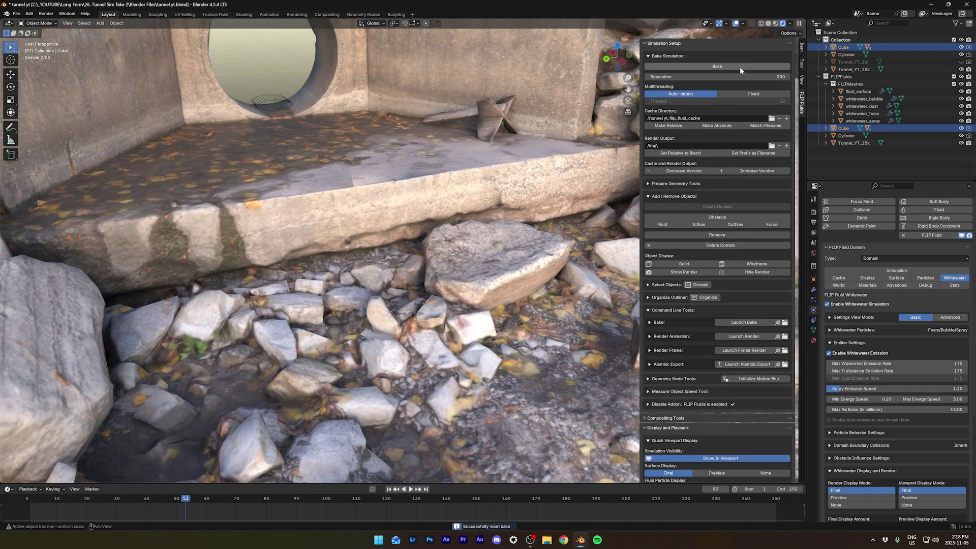
click(739, 66)
Step: Examine the water and whitewater particles at the pipe outlet as the first frames bake
scroll(345, 172, down, 3)
middle_drag(342, 153, 344, 220)
scroll(341, 216, up, 4)
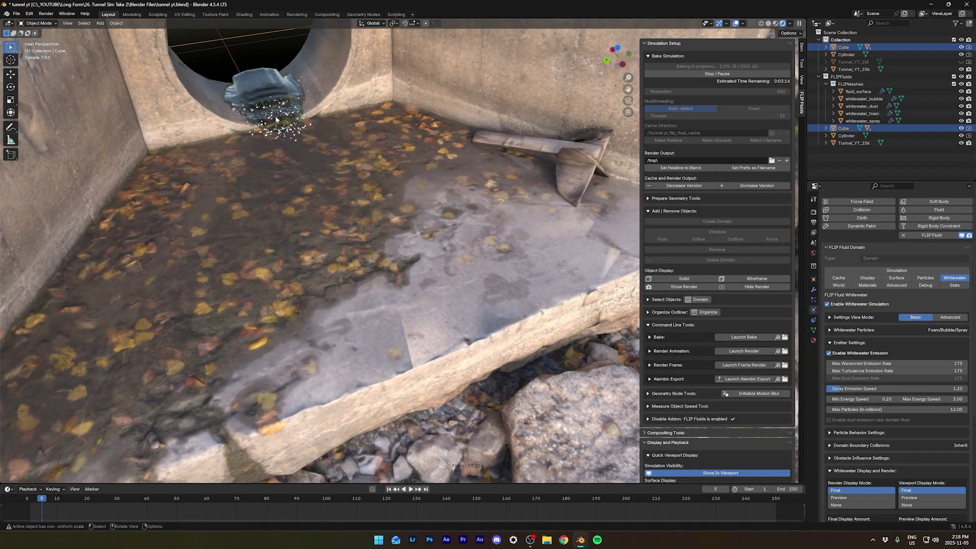
scroll(286, 126, down, 4)
shift+middle_drag(371, 214, 353, 175)
scroll(375, 211, down, 1)
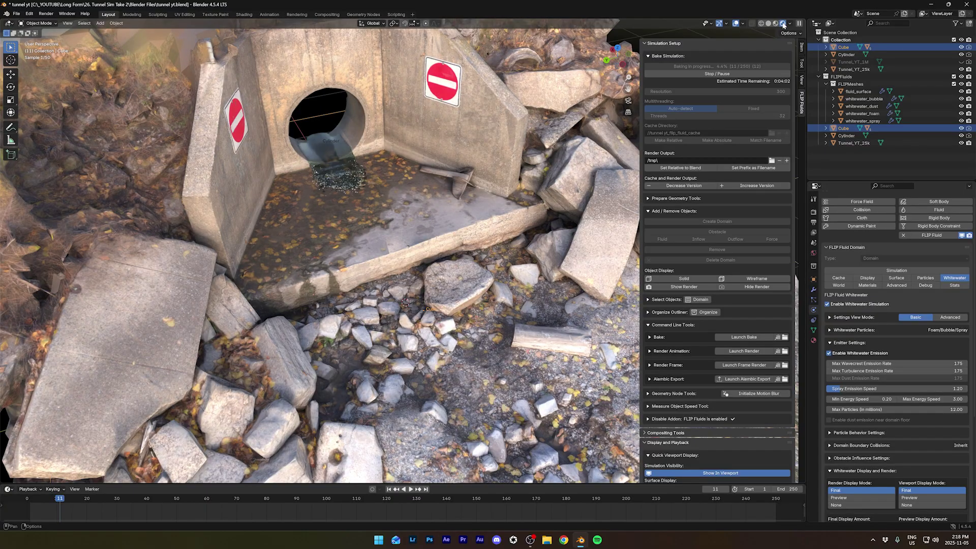
Step: Switch the viewport to solid shading while the bake runs and save the file
click(775, 23)
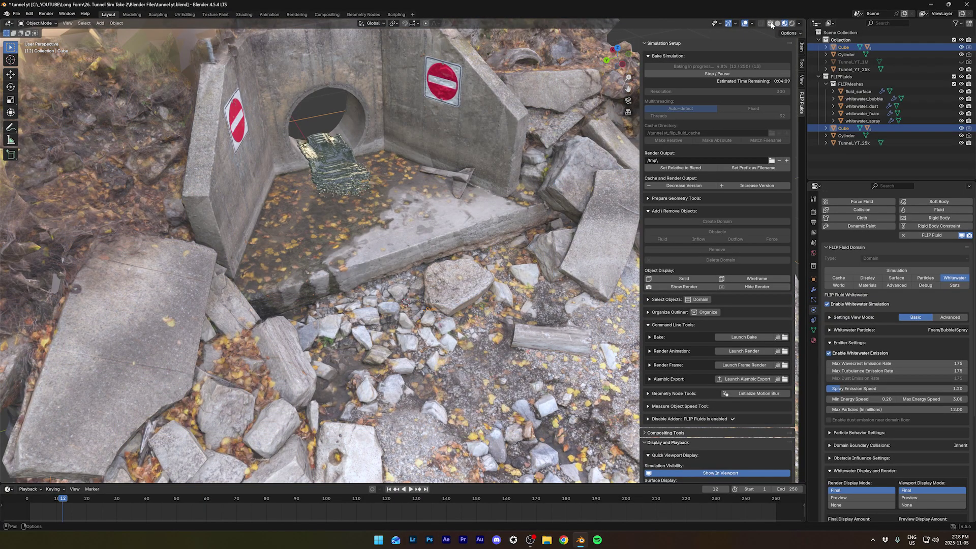
click(778, 24)
scroll(468, 157, down, 4)
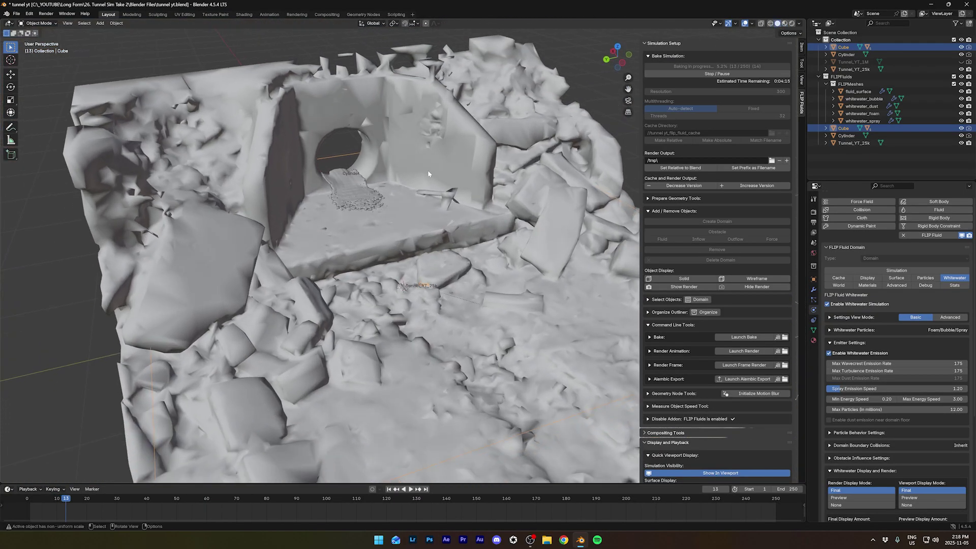
click(771, 23)
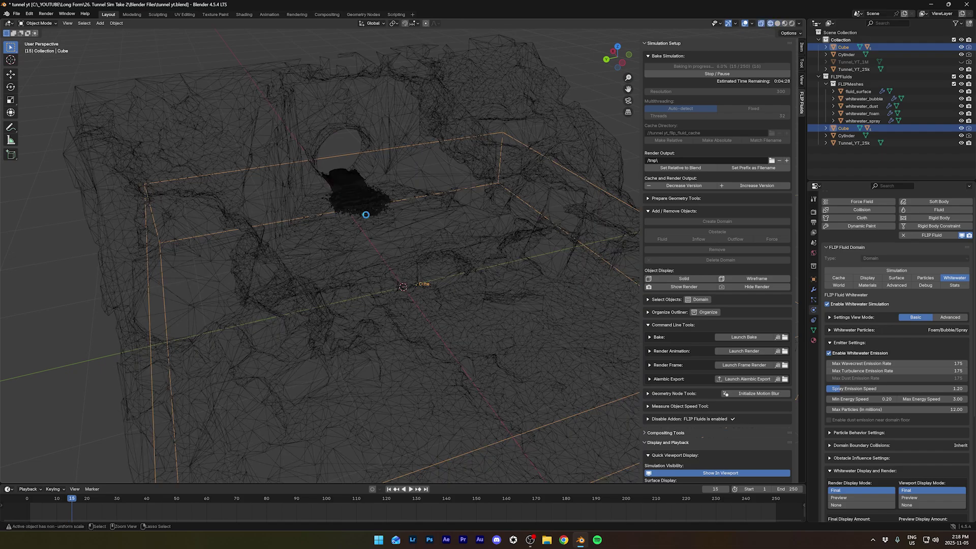
key(ctrl+s)
scroll(380, 206, up, 4)
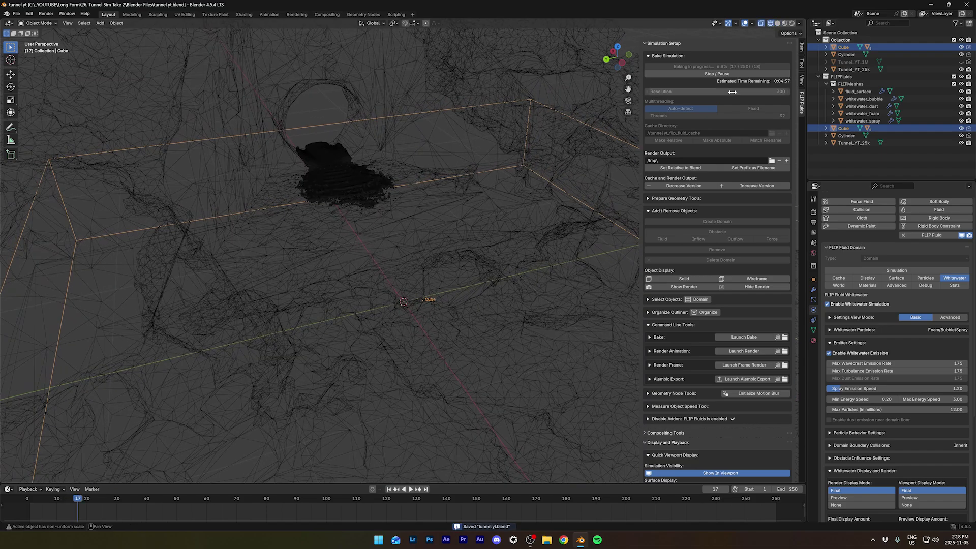
key(shift+z)
scroll(361, 249, down, 3)
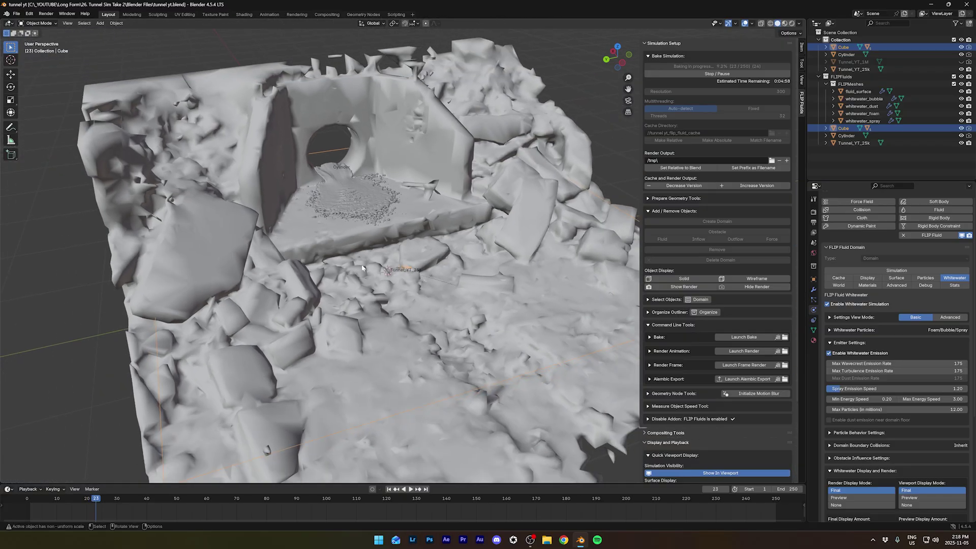
Step: Add a camera and align it to the current view of the tunnel
middle_drag(364, 267, 422, 248)
key(shift+a)
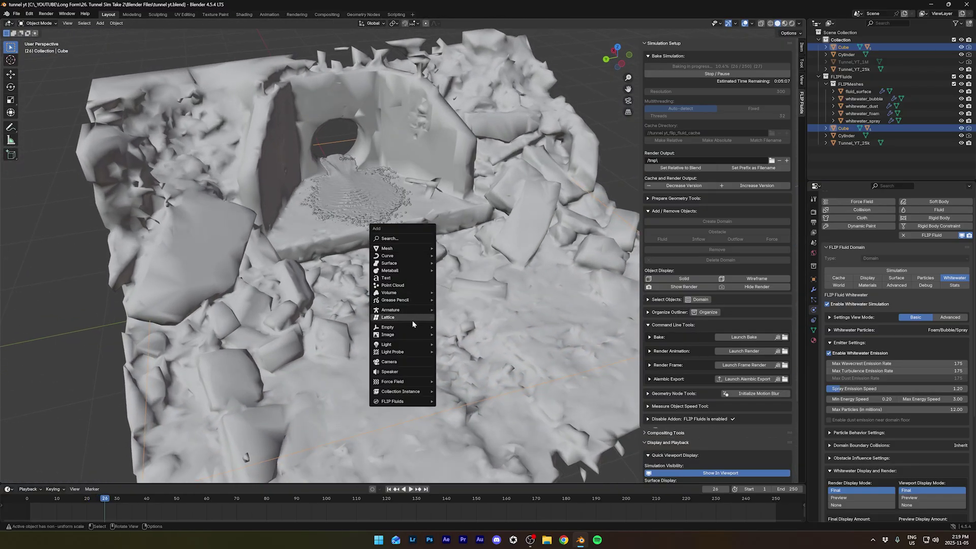
click(401, 361)
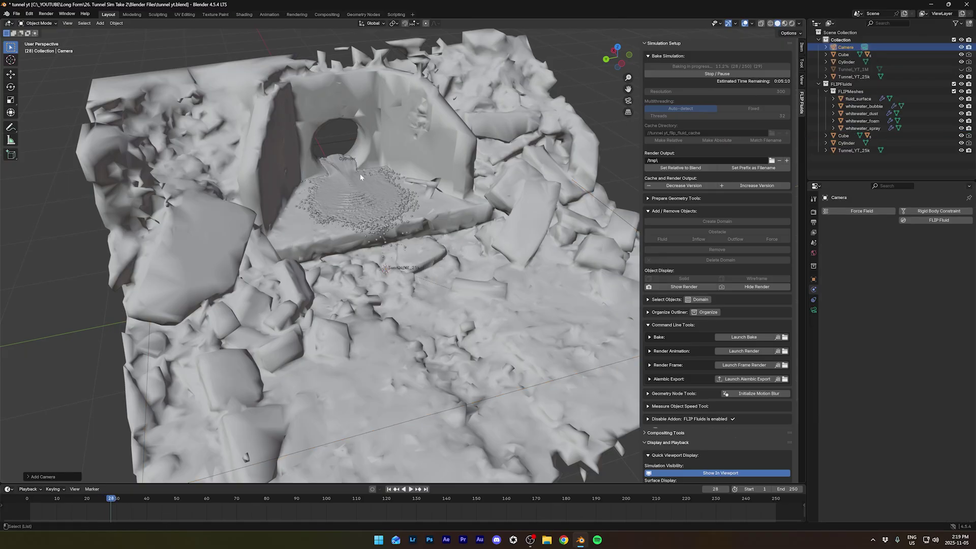
key(ctrl+alt+KP_0)
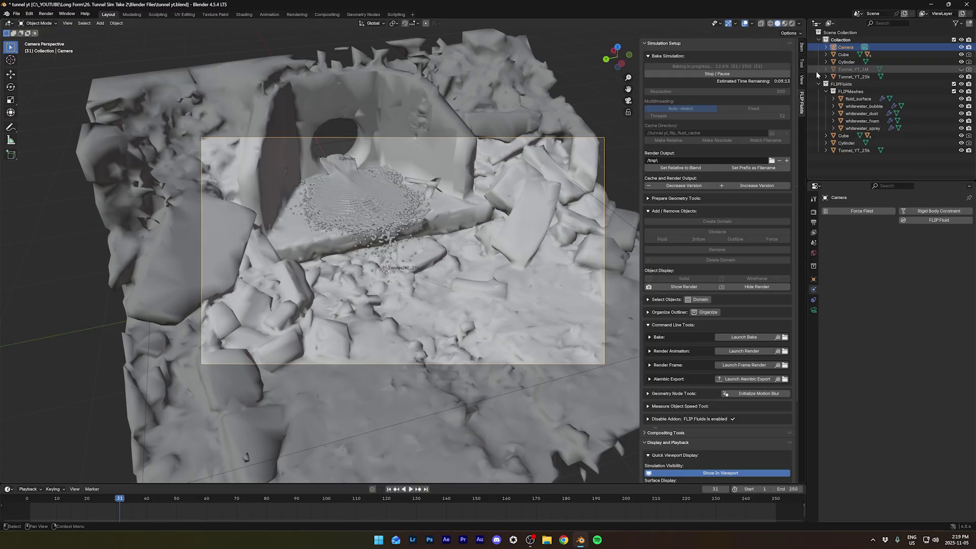
Step: Lock the camera to the view and frame the tunnel and flowing water in material preview shading
click(802, 79)
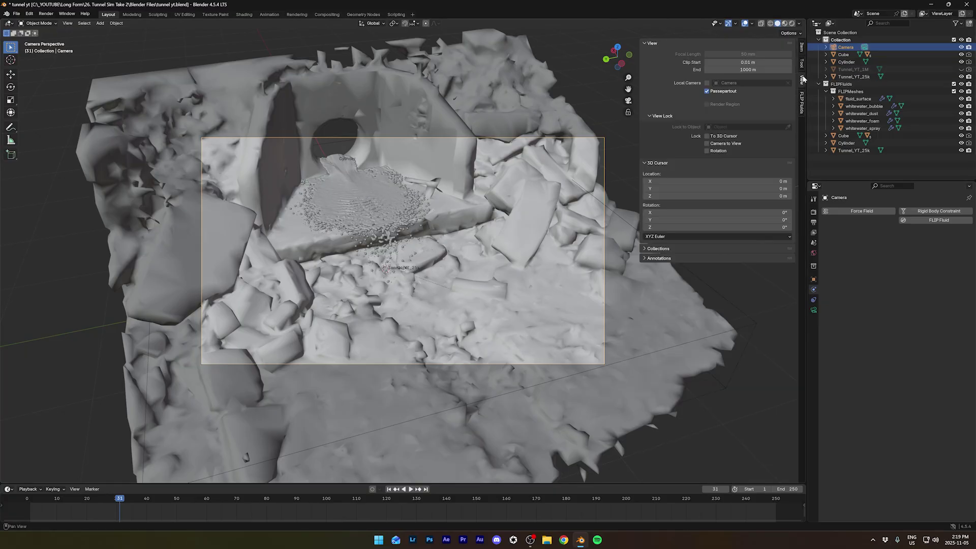
click(713, 147)
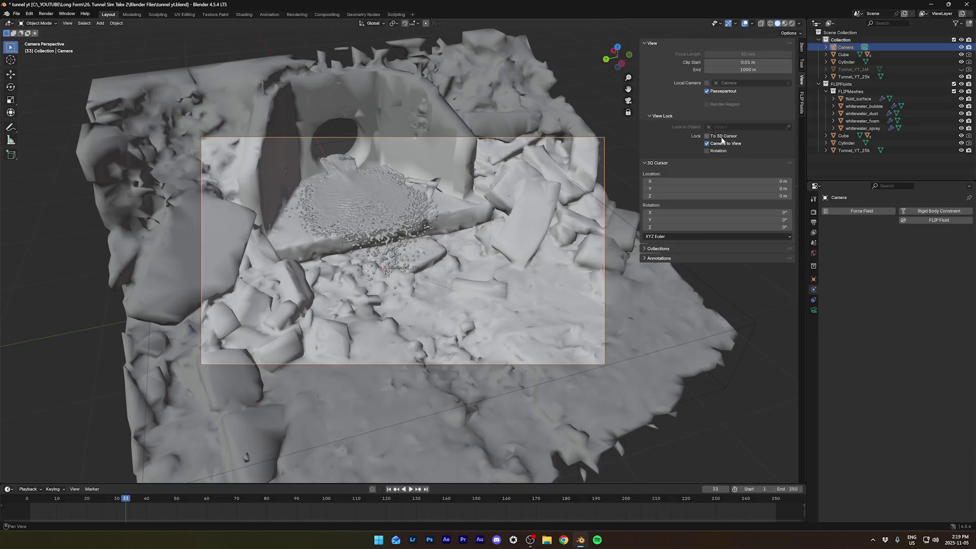
shift+middle_drag(408, 229, 420, 236)
scroll(421, 236, up, 2)
mouse_move(371, 178)
shift+middle_down()
mouse_move(415, 211)
mouse_move(387, 219)
shift+middle_up()
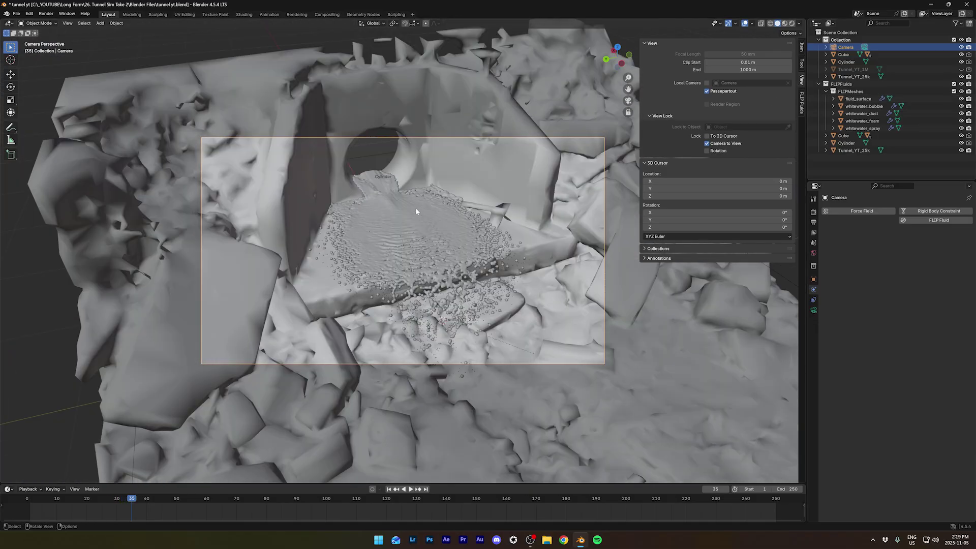
click(784, 24)
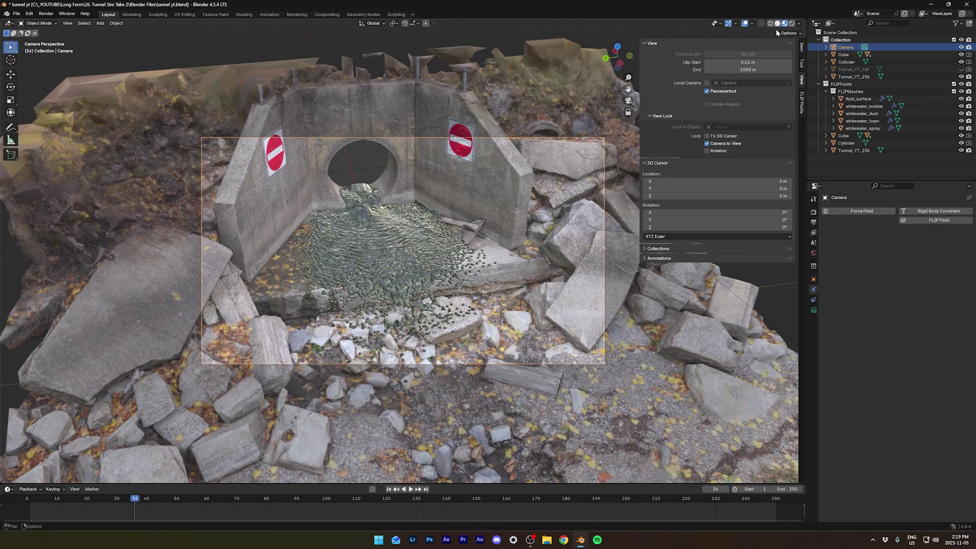
shift+middle_drag(430, 245, 425, 221)
scroll(418, 221, down, 2)
scroll(419, 238, down, 2)
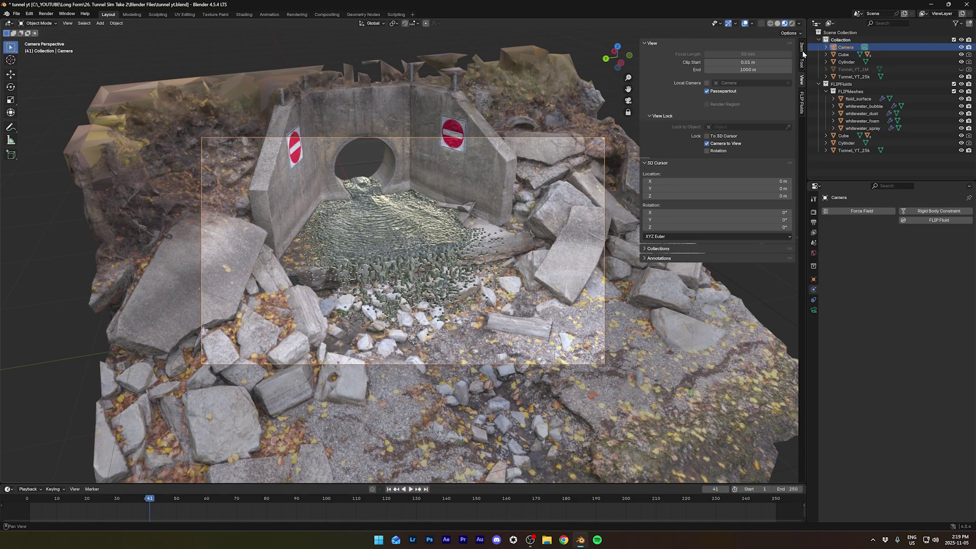
Step: Unlock the camera from the view and return to a free perspective in solid shading
click(801, 101)
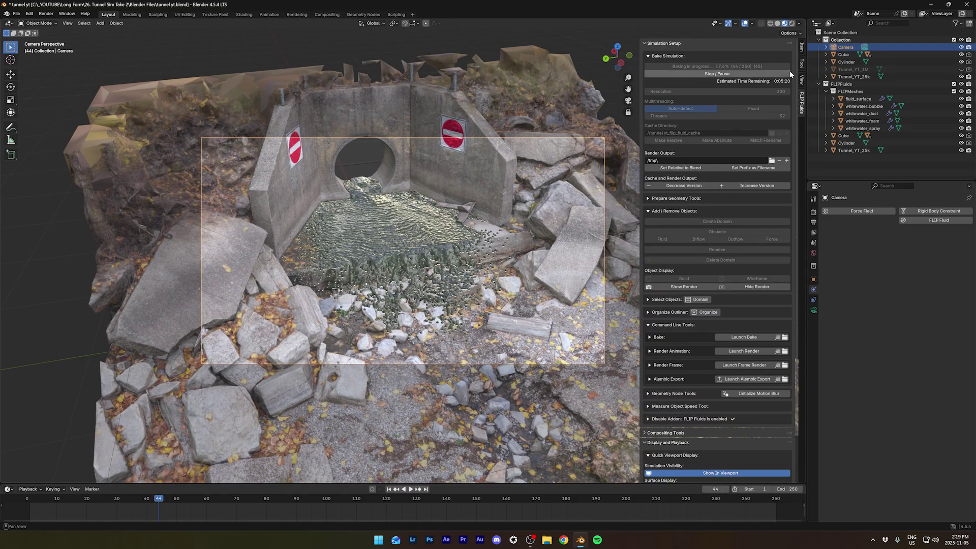
click(801, 80)
mouse_move(357, 138)
middle_down()
mouse_move(398, 161)
mouse_move(395, 143)
mouse_move(419, 196)
mouse_move(796, 199)
middle_up()
click(777, 24)
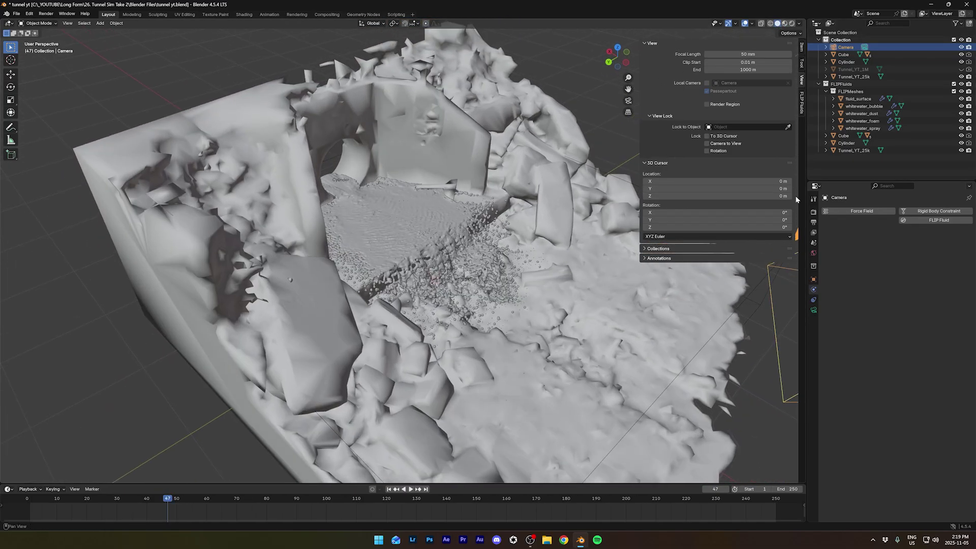
Step: Show the Render Animation options among the FLIP Fluids command line tools
click(801, 102)
scroll(720, 240, down, 5)
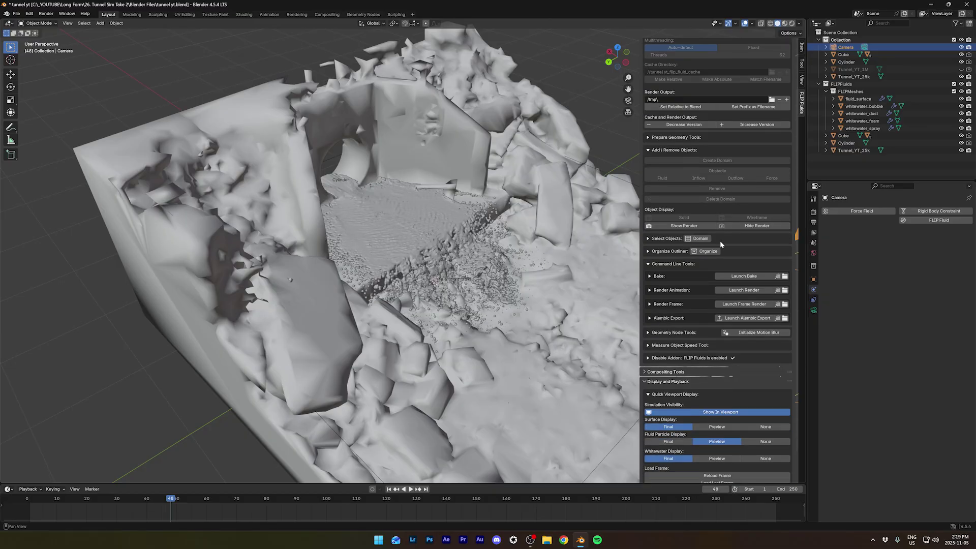
click(650, 256)
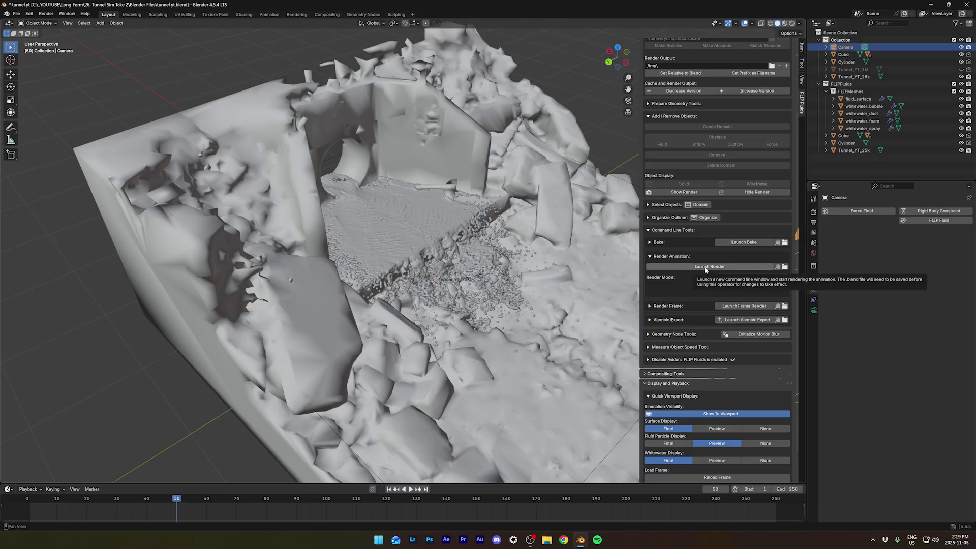
scroll(710, 270, up, 5)
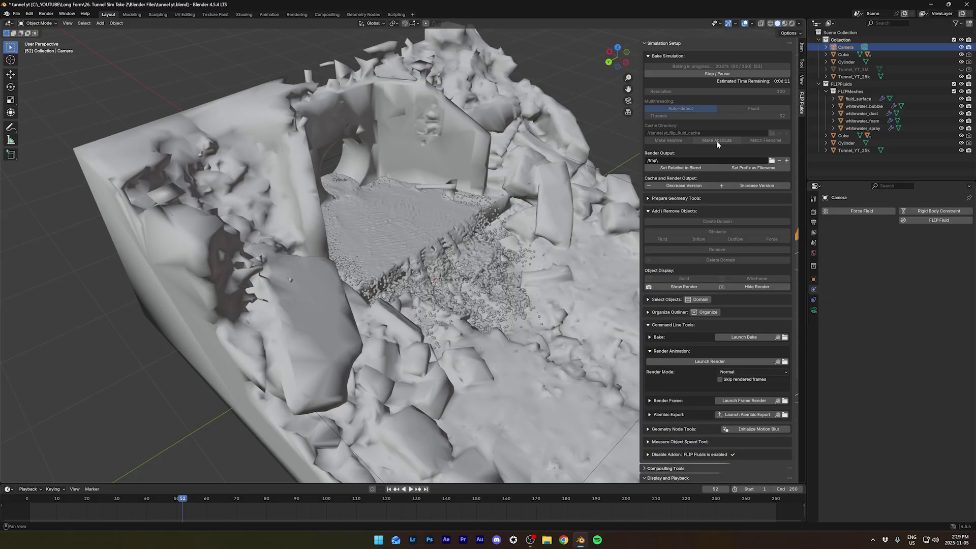
Step: Select the fluid domain, turn on Visualize Grid and examine the simulation grid cells around the tunnel scan
scroll(713, 323, down, 7)
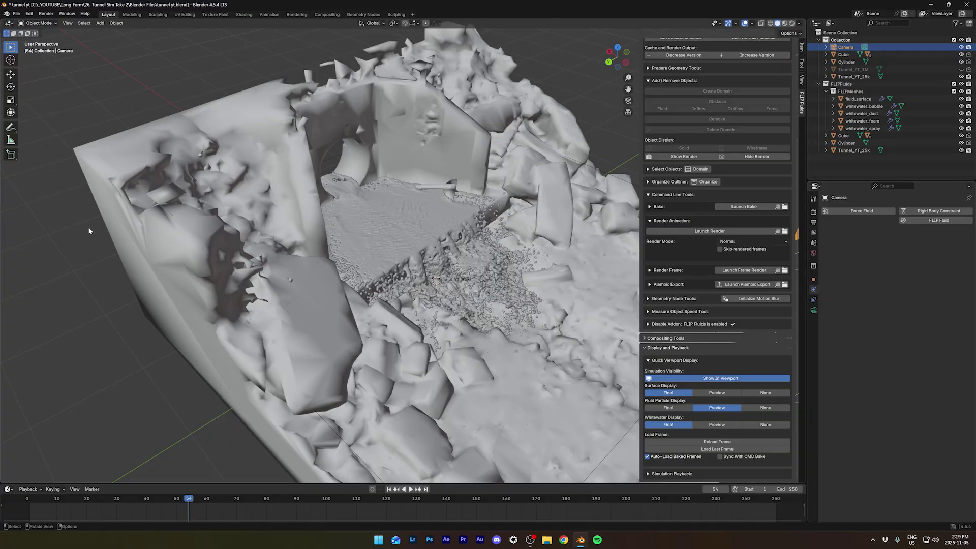
click(699, 169)
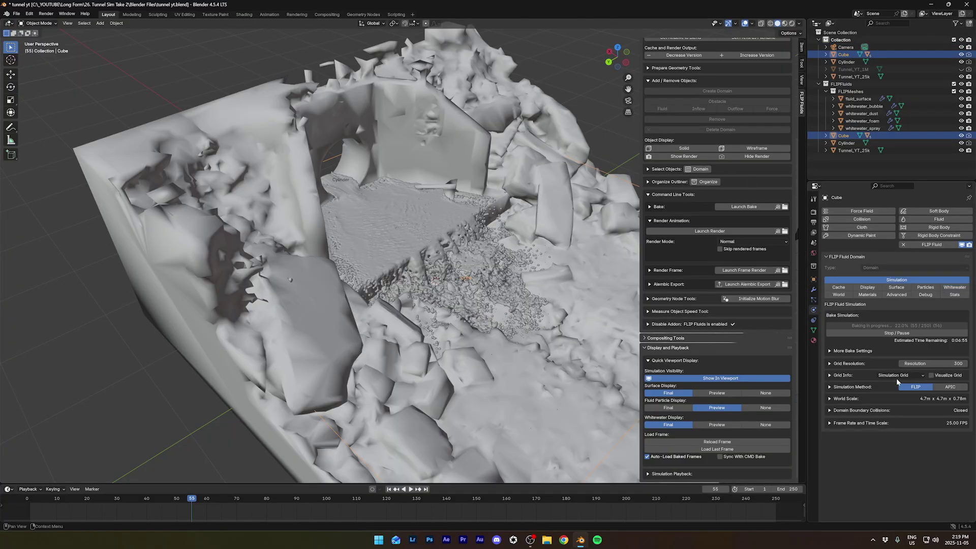
click(930, 376)
middle_drag(488, 285, 563, 281)
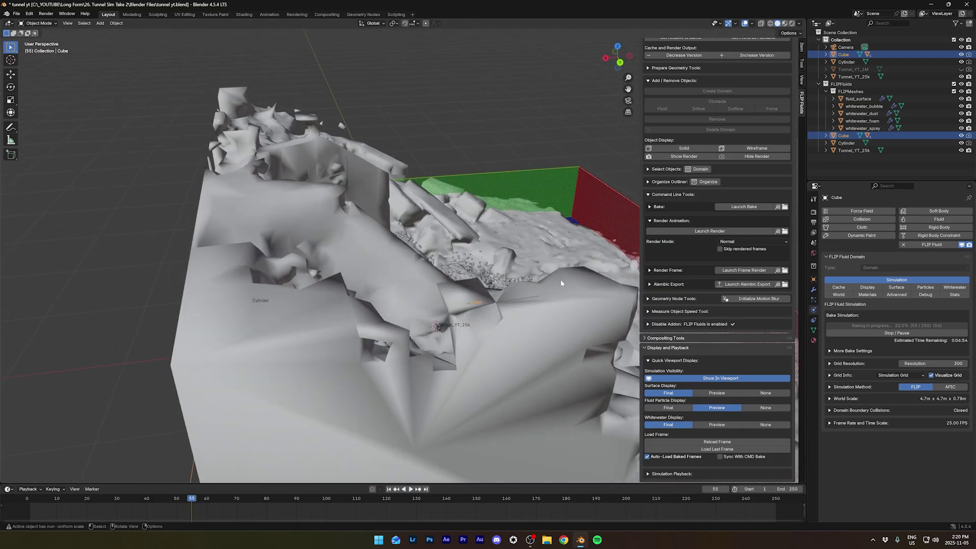
shift+middle_drag(419, 259, 342, 229)
scroll(339, 192, up, 3)
middle_drag(340, 192, 368, 186)
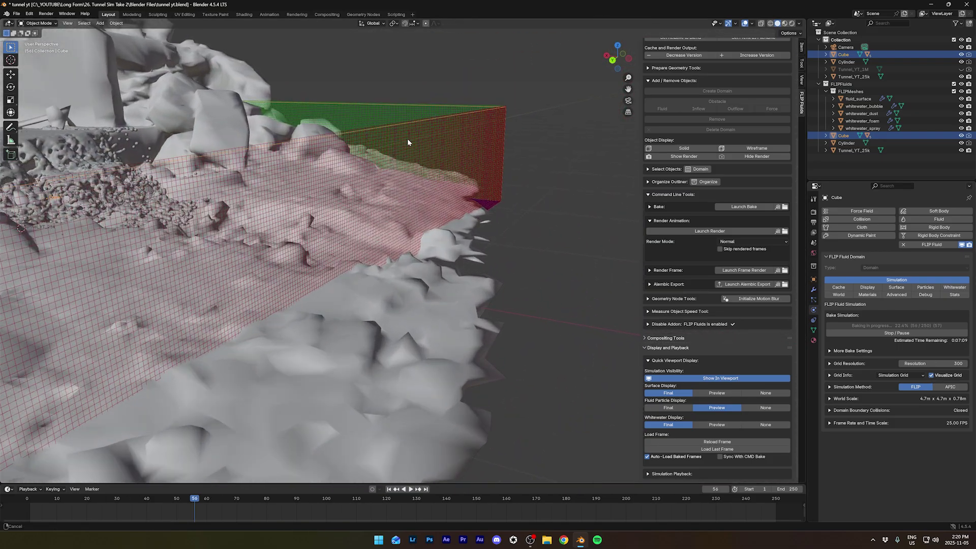
middle_drag(408, 142, 387, 143)
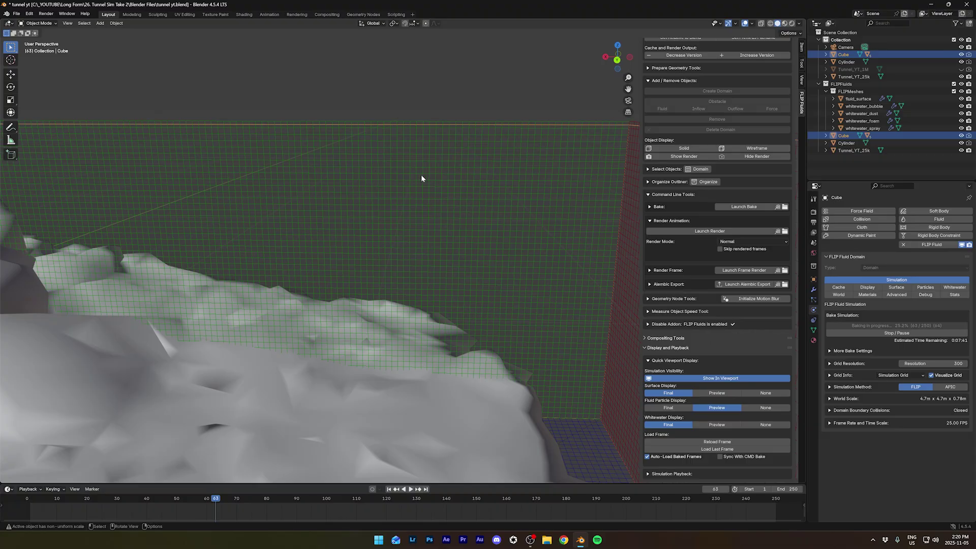
shift+middle_drag(303, 183, 425, 176)
Step: Inspect the water below the tunnel outlet, clear the domain selection and pause the running simulation bake
scroll(425, 177, down, 3)
middle_drag(366, 224, 277, 254)
shift+middle_drag(244, 203, 457, 270)
middle_drag(282, 200, 626, 149)
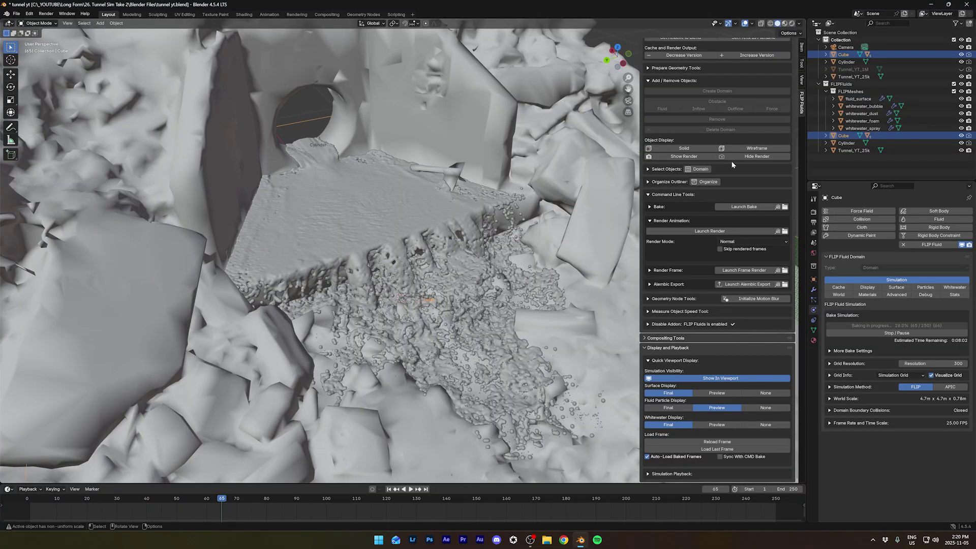
scroll(731, 161, up, 10)
middle_drag(337, 135, 362, 187)
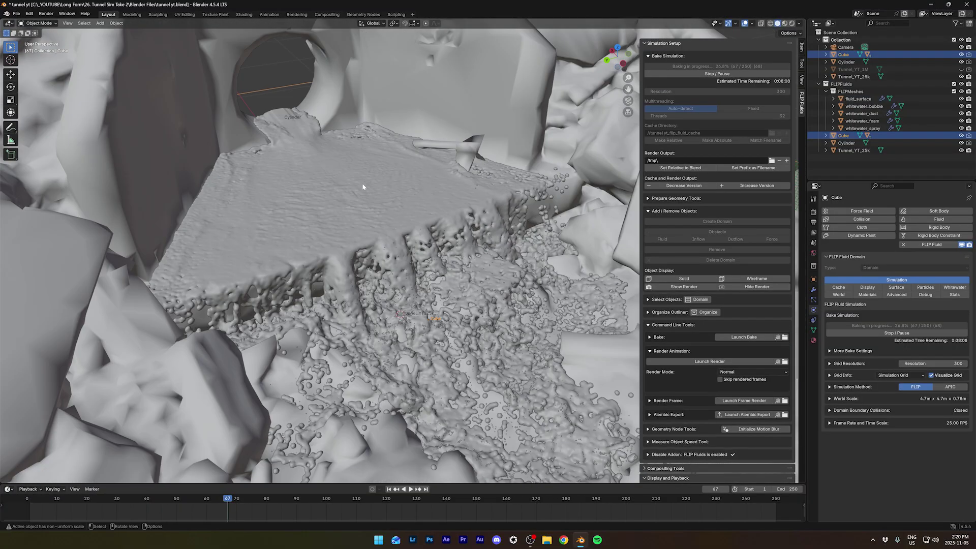
click(271, 104)
scroll(443, 128, down, 2)
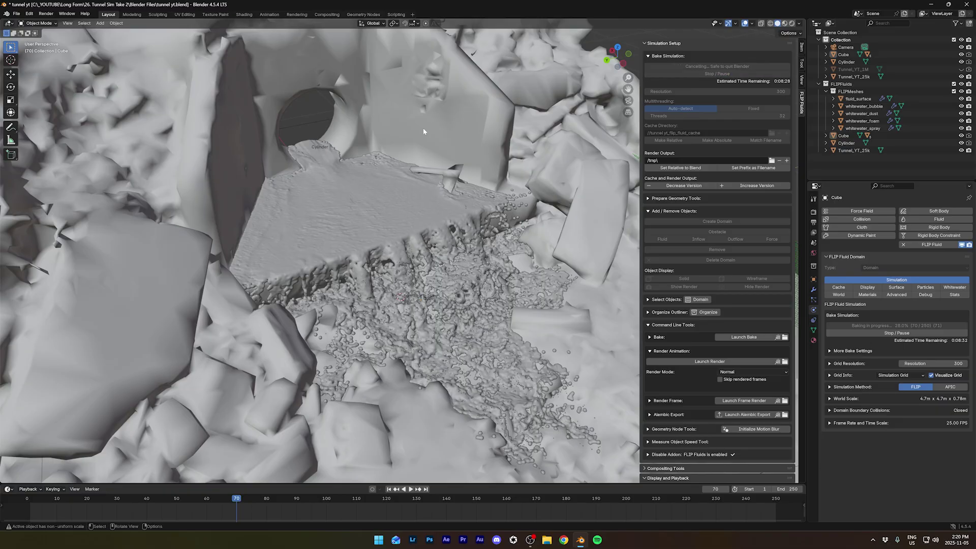
Step: View the scene through the camera in rendered shading and narrow the FLIP Fluids sidebar
middle_drag(456, 135, 366, 193)
key(KP_0)
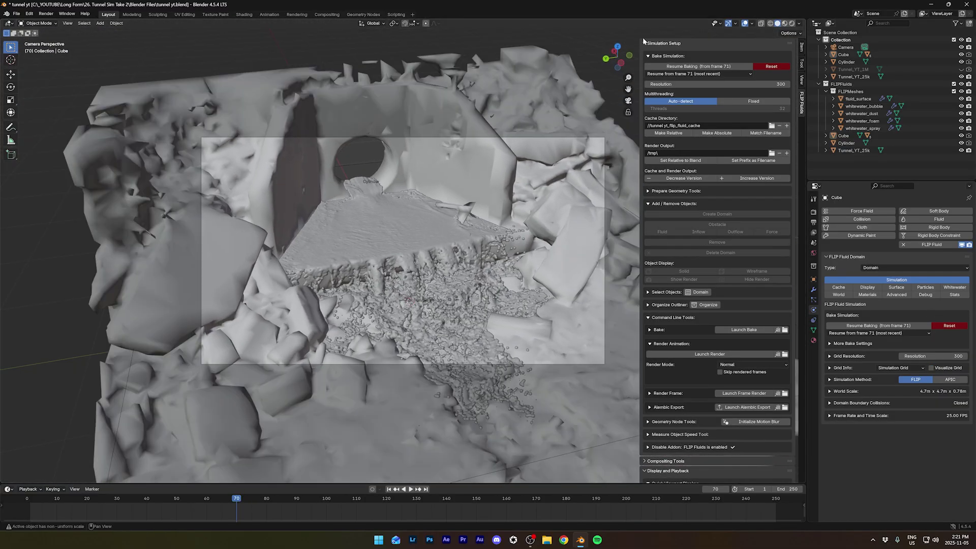
drag(638, 92, 688, 91)
click(792, 23)
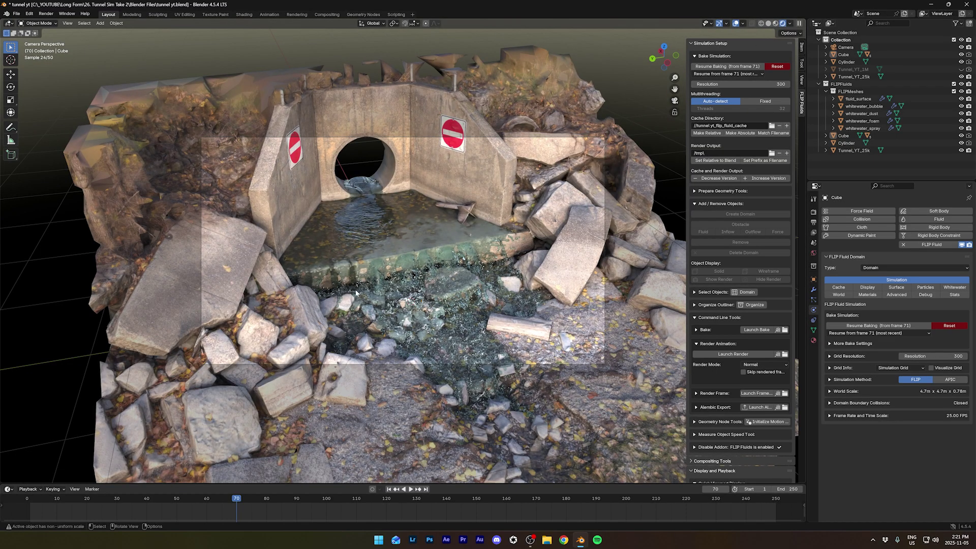
Step: Enable the Transparent film option in the Cycles render settings
click(814, 212)
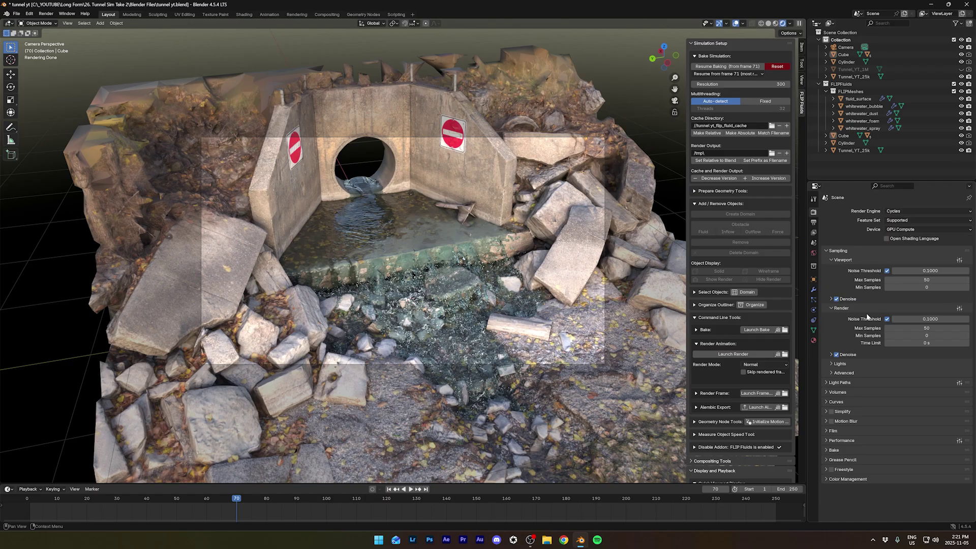
click(827, 432)
scroll(843, 394, down, 2)
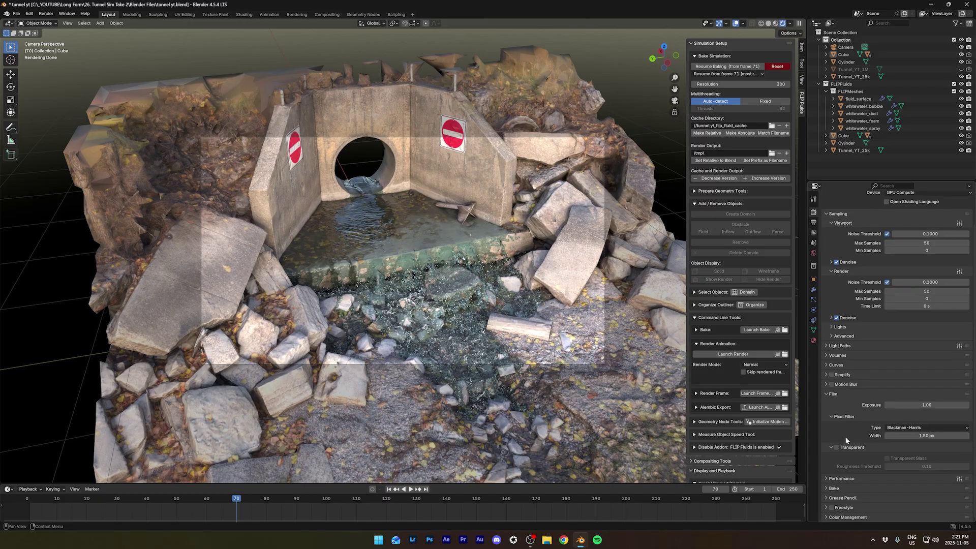
click(837, 448)
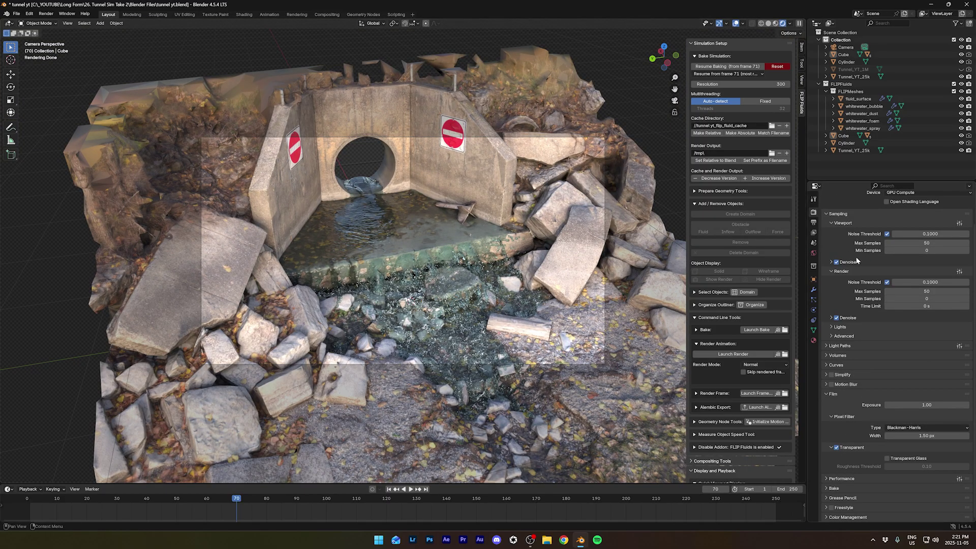
Step: Check the world's Sky Texture background and start a test render of the current frame, closing its render window
click(814, 254)
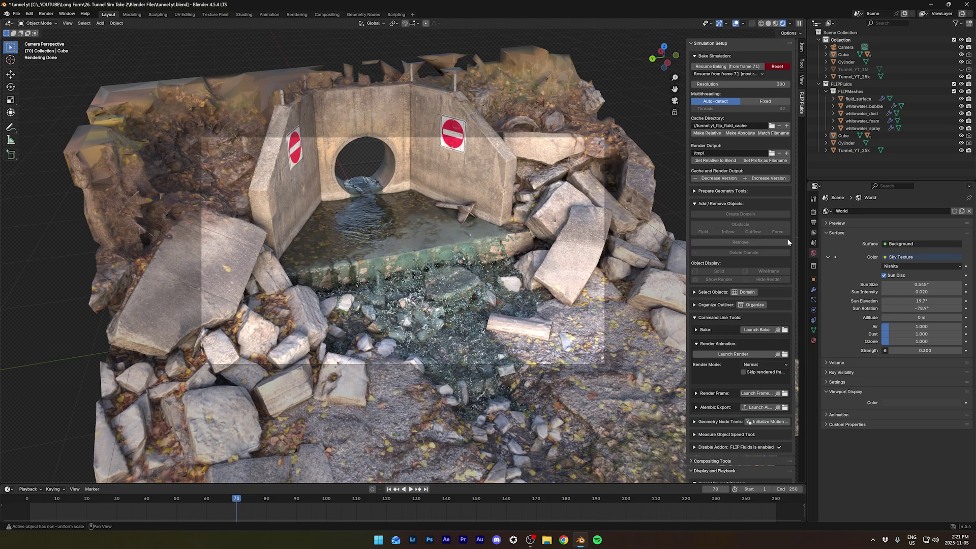
click(887, 259)
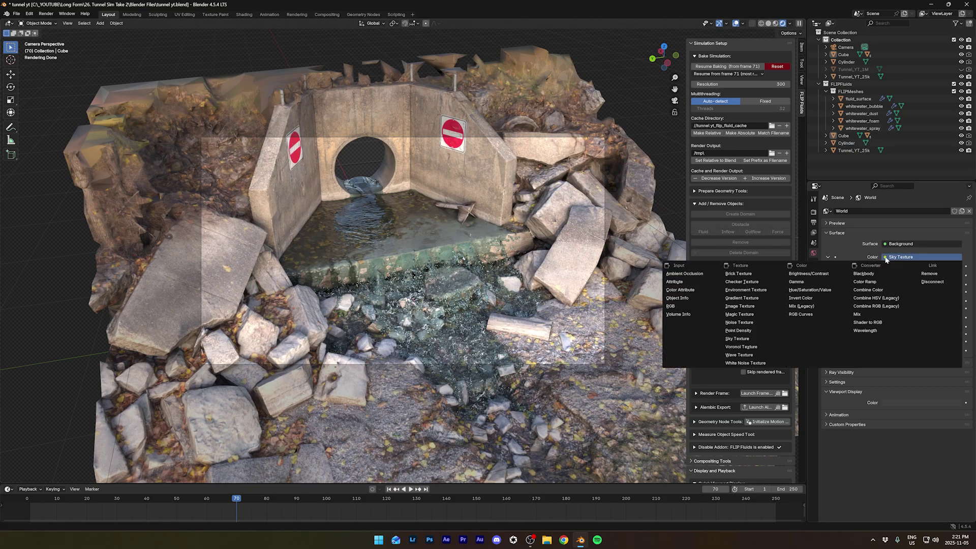
click(751, 339)
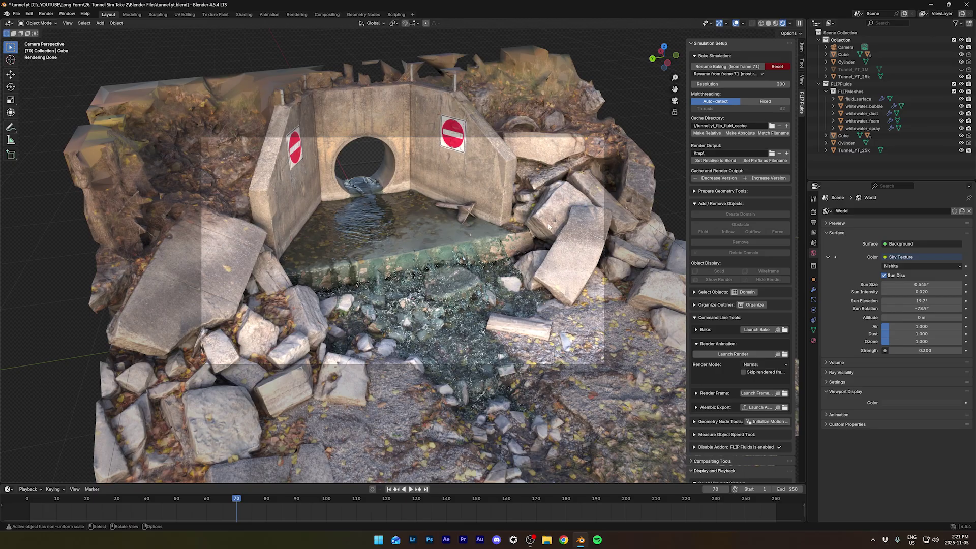
key(F12)
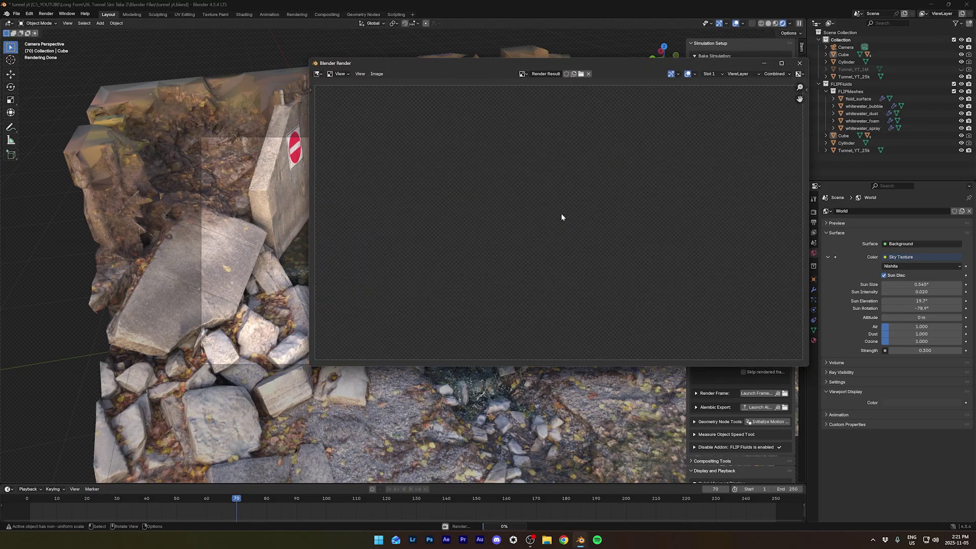
click(800, 63)
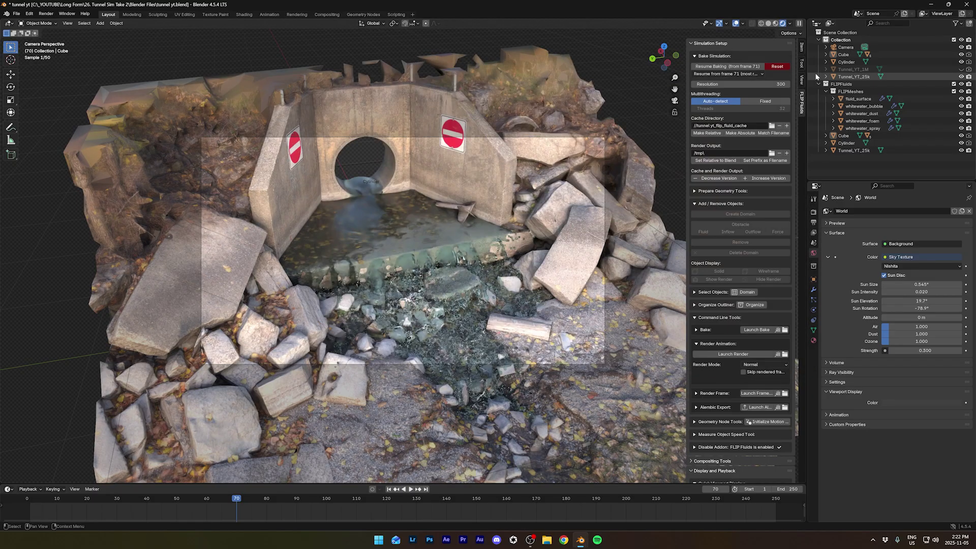
Step: Set the render output to the Render anim\1 folder with the prefix image_ and launch the command line animation render
click(772, 153)
double_click(400, 203)
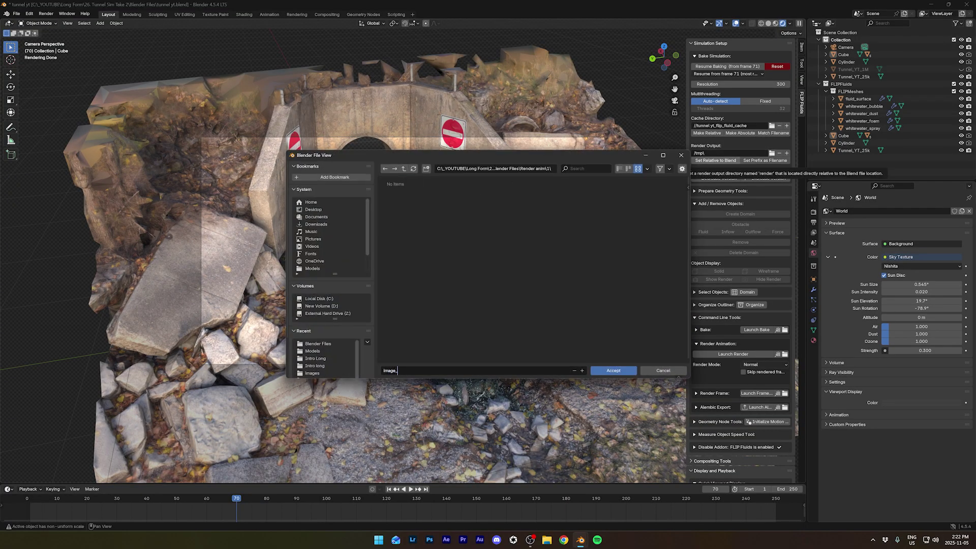
key(Return)
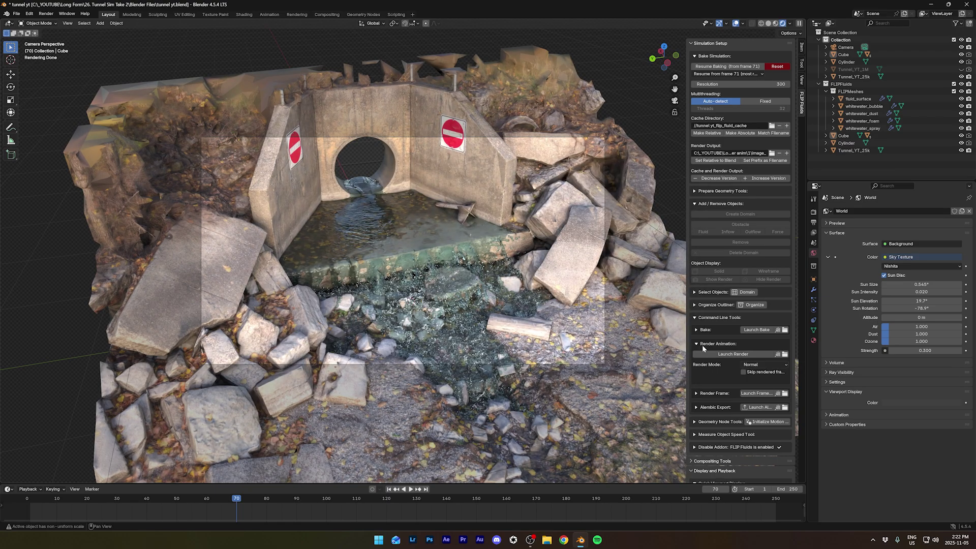
click(727, 353)
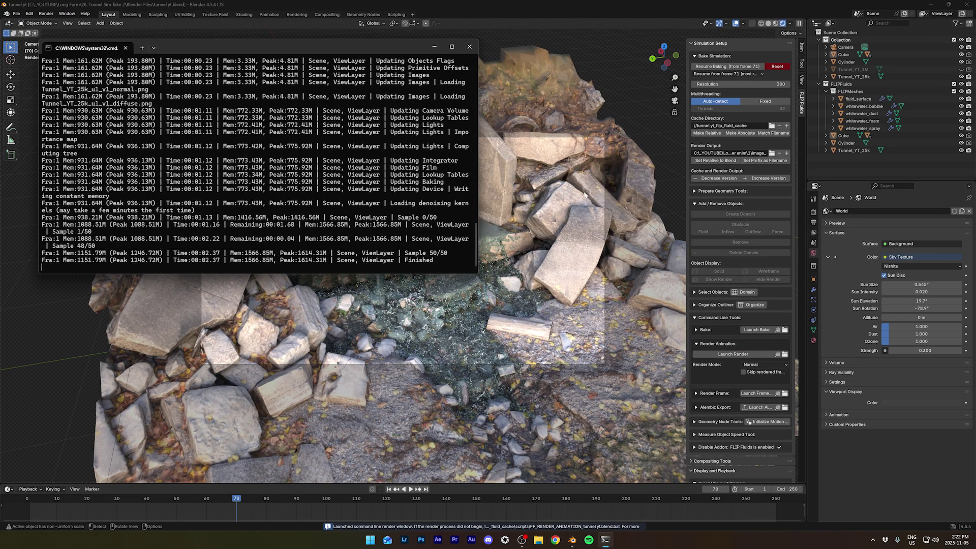
Step: Switch the viewport to solid shading and move the command line render window aside
click(768, 23)
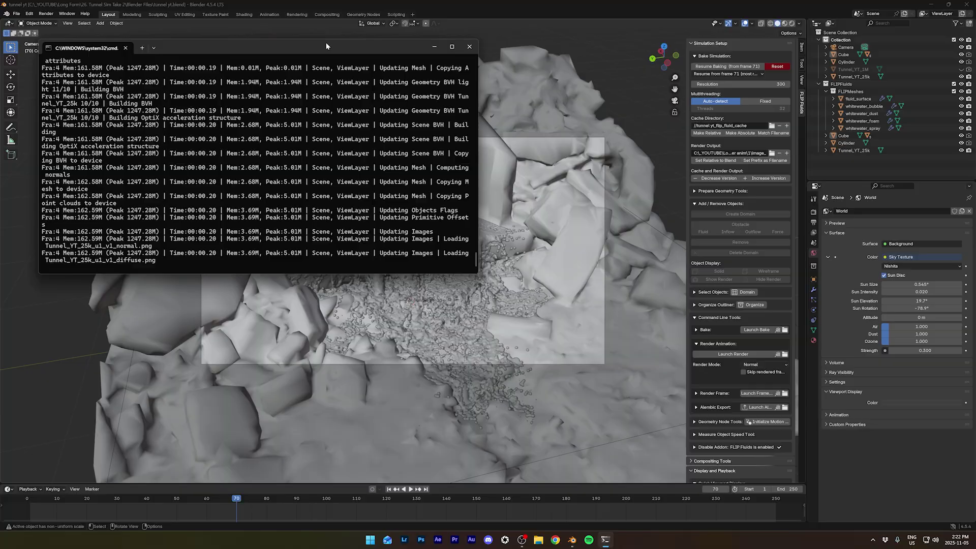
drag(322, 51, 487, 93)
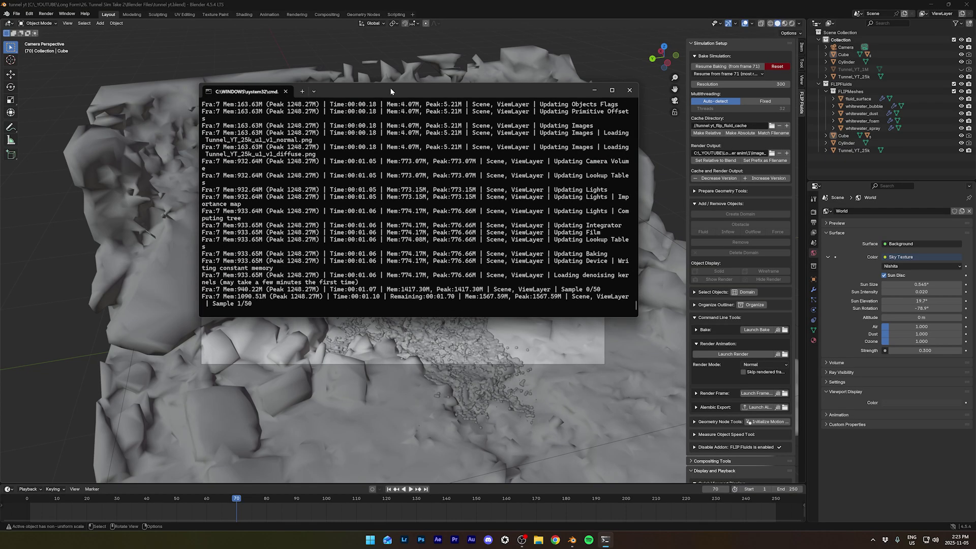
drag(358, 94, 311, 103)
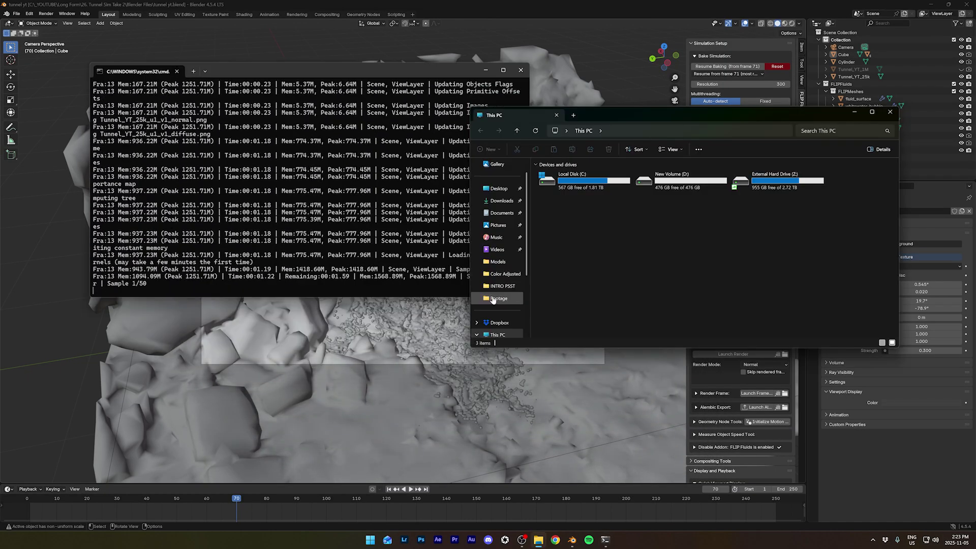
click(492, 298)
Step: Switch to File Explorer and open the rendered frame image_0014.png from the output folder
key(alt+Tab)
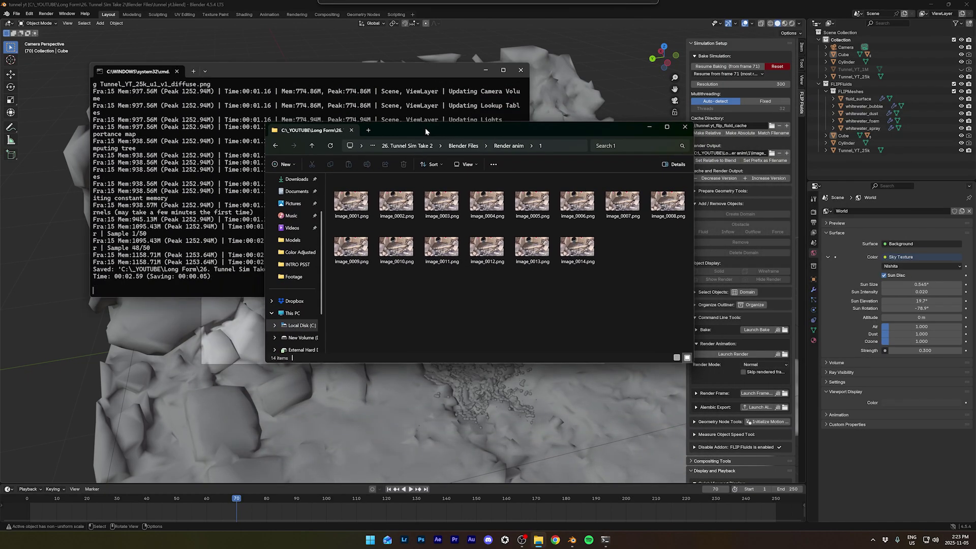
click(574, 246)
double_click(571, 249)
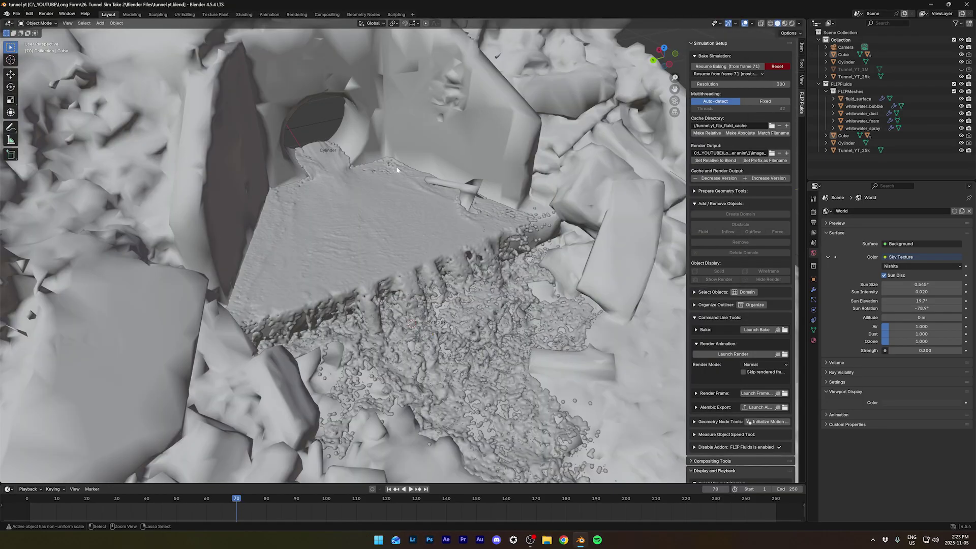
Step: Show the high-resolution Tunnel_YT_1M scan and hide the Tunnel_YT_25k scan
scroll(394, 169, down, 3)
middle_drag(392, 200, 440, 162)
scroll(396, 180, up, 2)
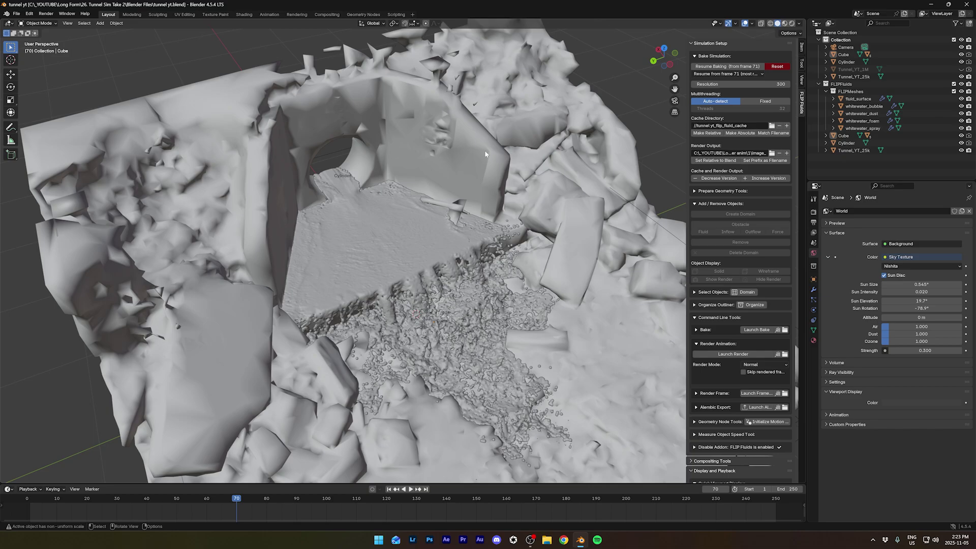
click(960, 69)
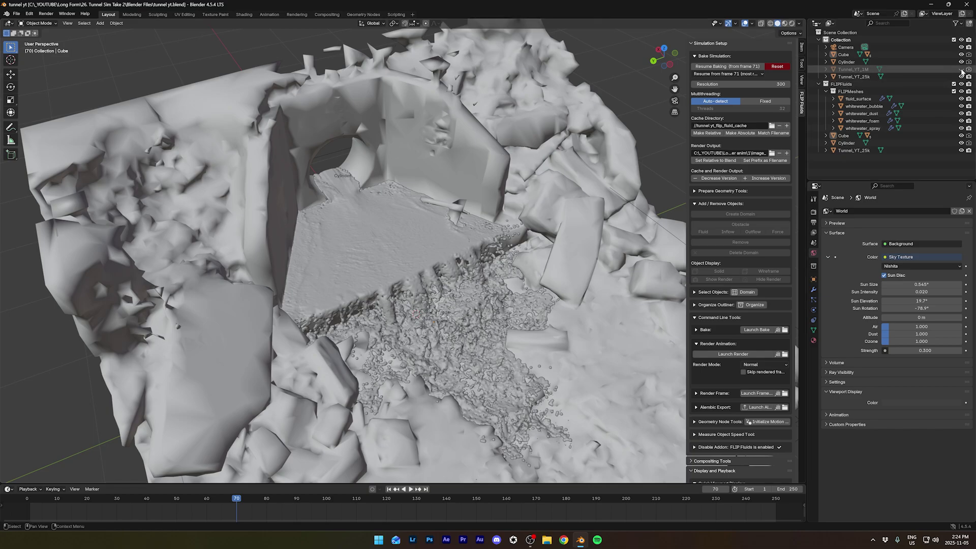
click(964, 77)
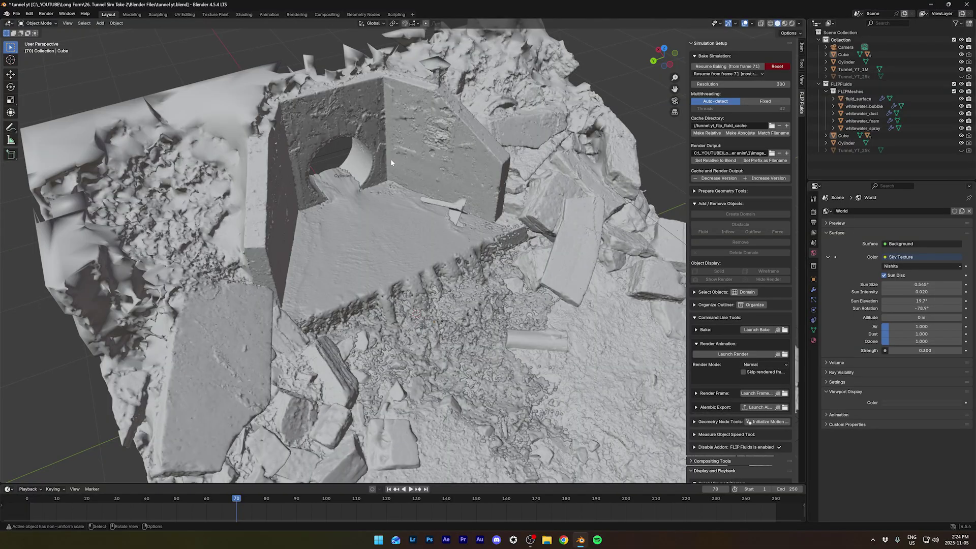
Step: Examine the water flowing over the high-resolution tunnel scan up close, in solid and rendered shading
middle_drag(391, 160, 437, 212)
scroll(440, 216, up, 6)
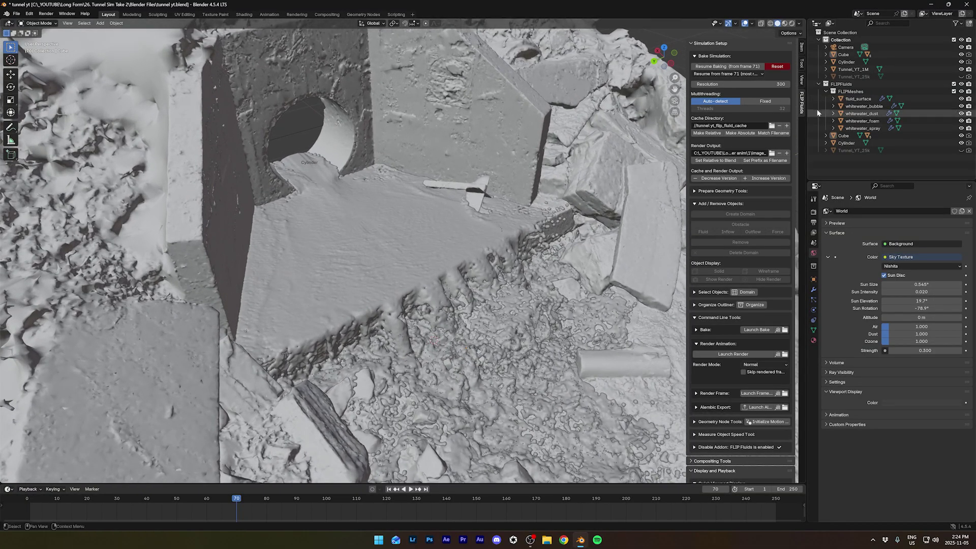
scroll(410, 145, down, 4)
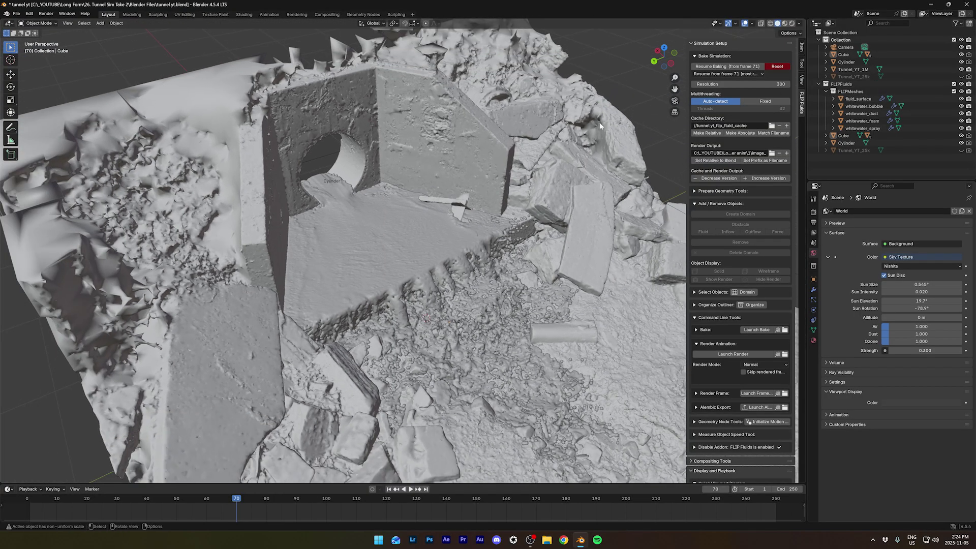
click(792, 23)
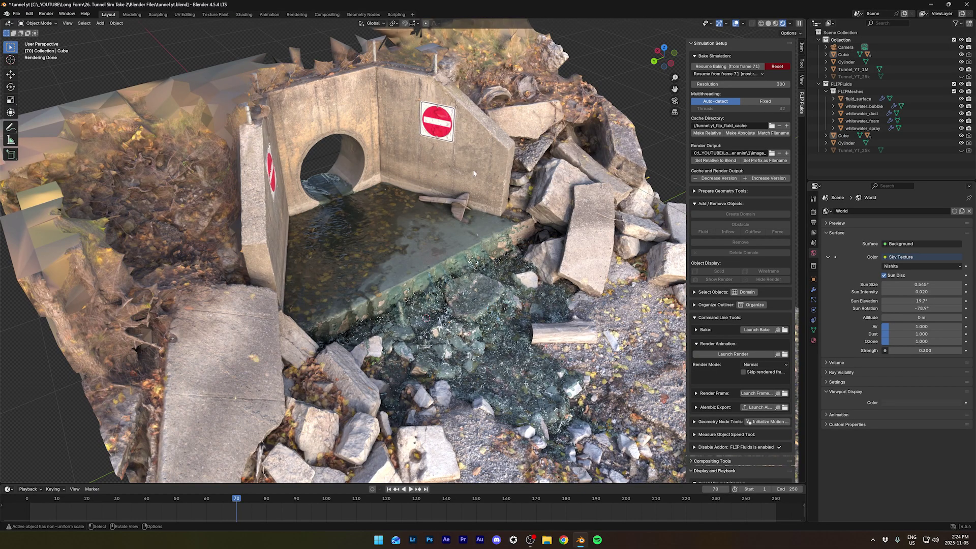
scroll(459, 249, up, 6)
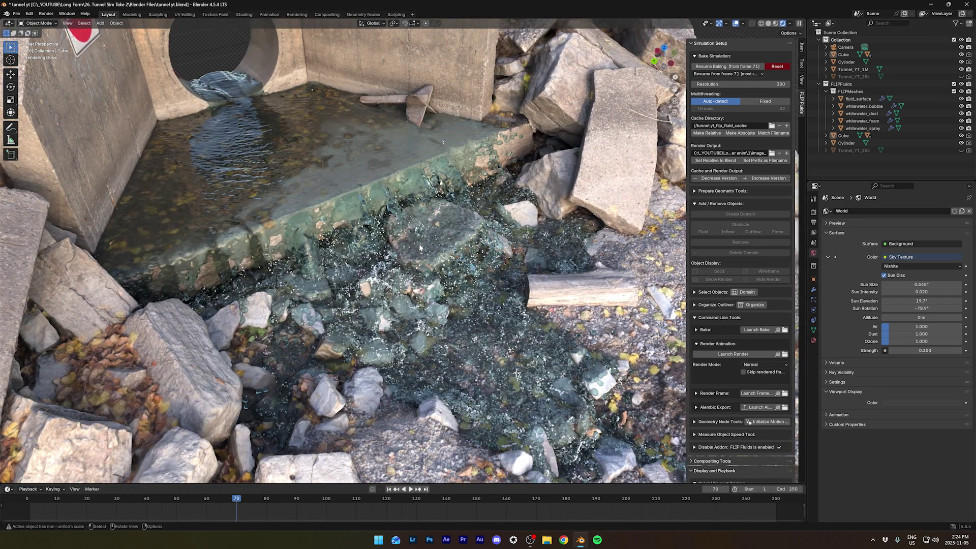
scroll(410, 173, down, 7)
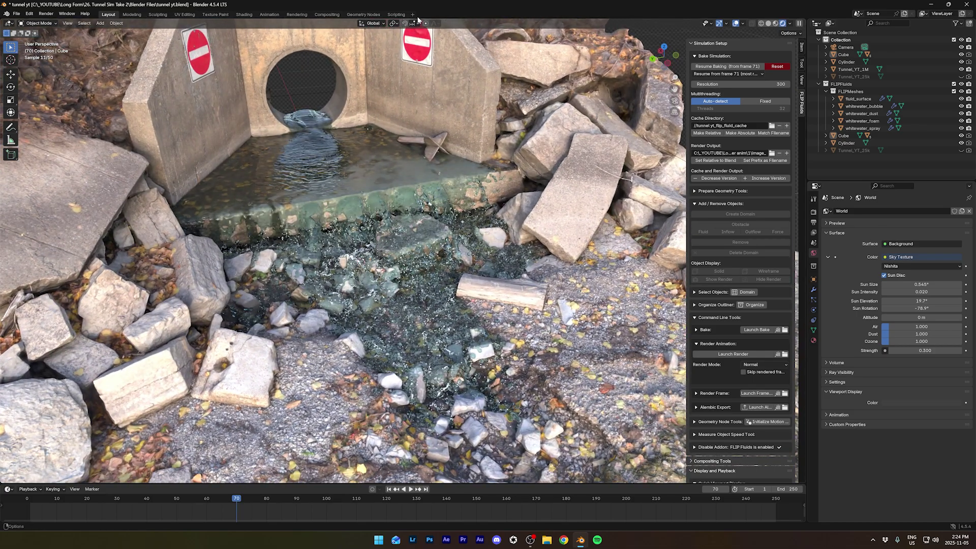
Step: Add a Video Editing workspace to the project
click(413, 14)
mouse_move(407, 58)
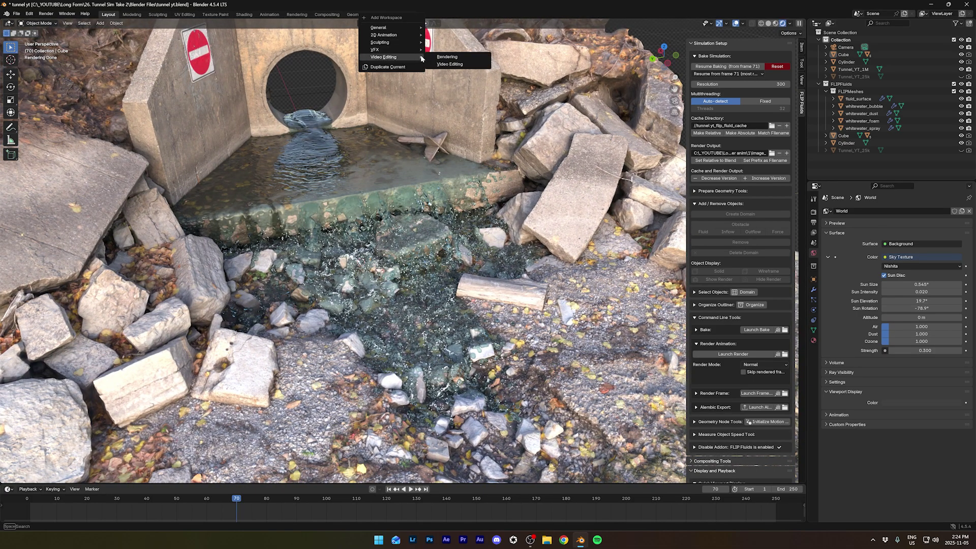
click(449, 64)
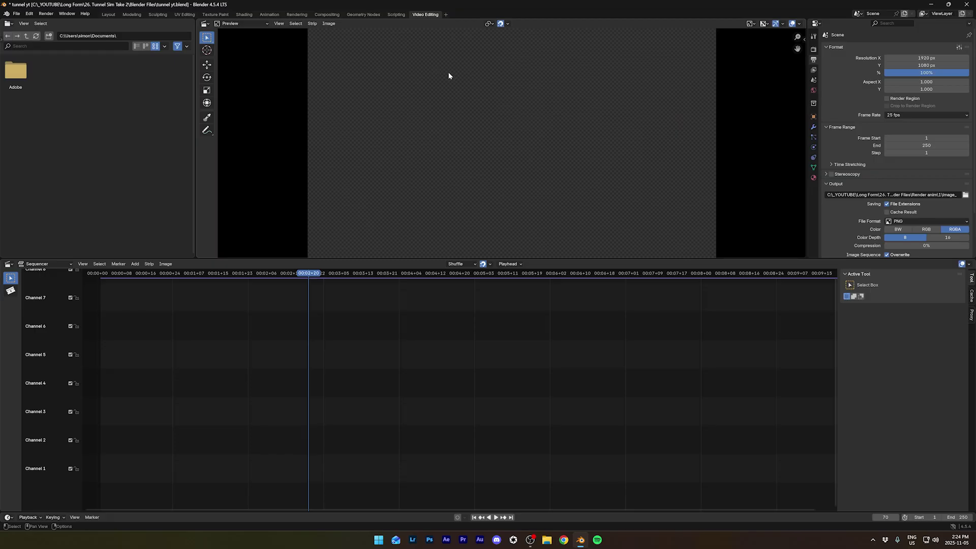
Step: Switch to File Explorer and add all rendered PNG frames from the 26. Tunnel Water Sim Render\2 folder as a strip at the start of Channel 7
click(546, 541)
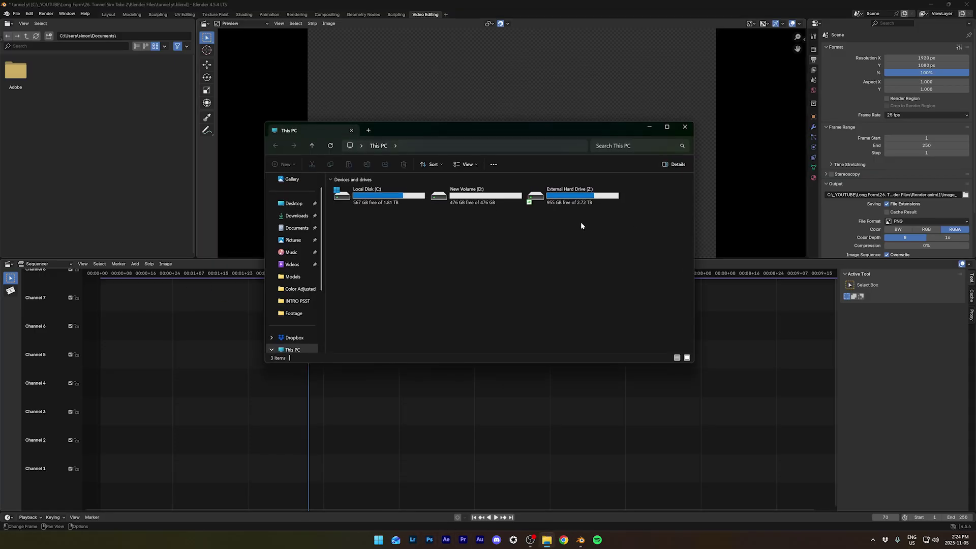
click(294, 313)
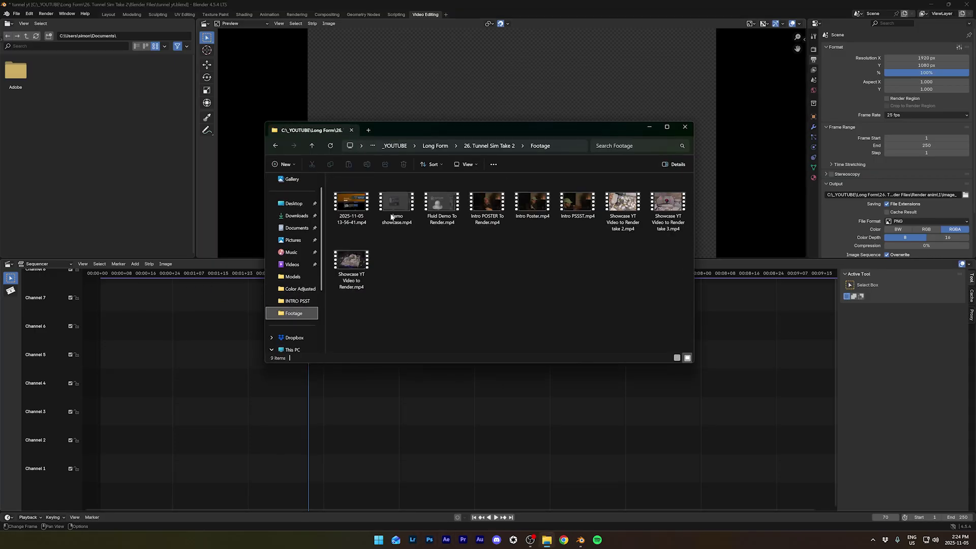
click(474, 147)
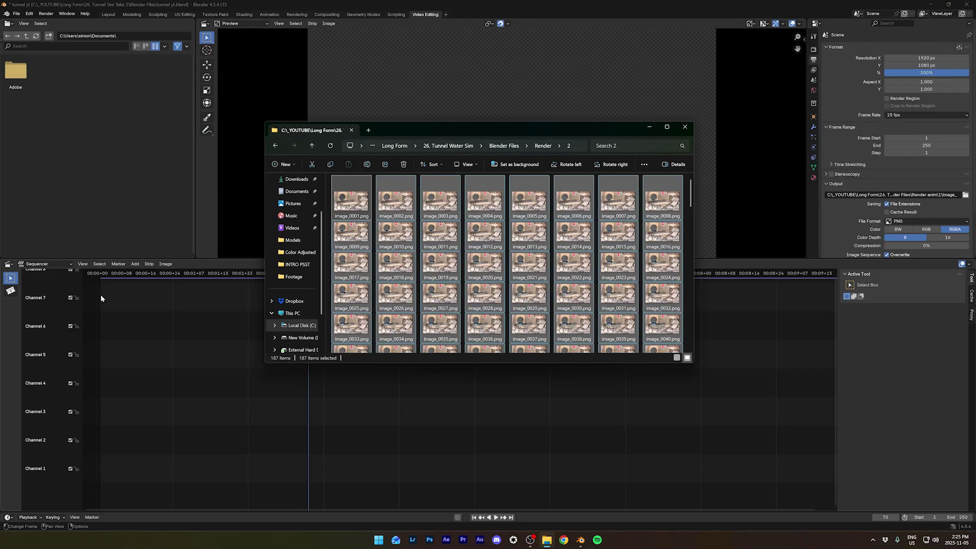
drag(101, 298, 101, 298)
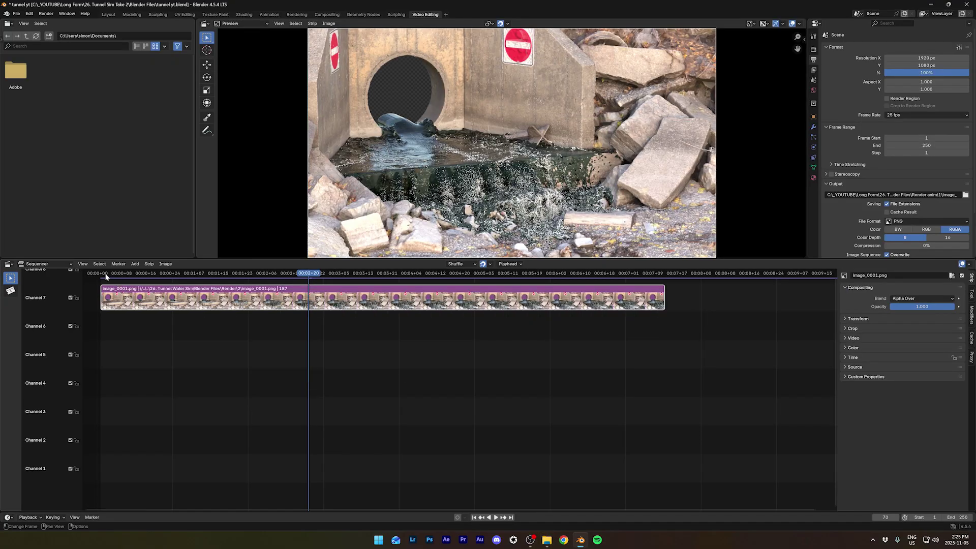
Step: Play the image sequence from its beginning in an enlarged preview and open the output file format options
click(105, 273)
key(space)
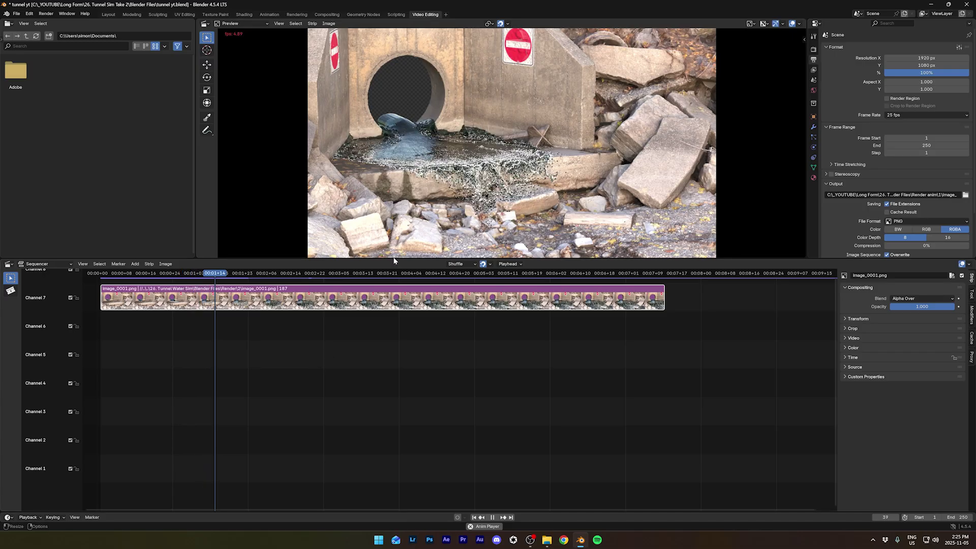
drag(404, 259, 398, 321)
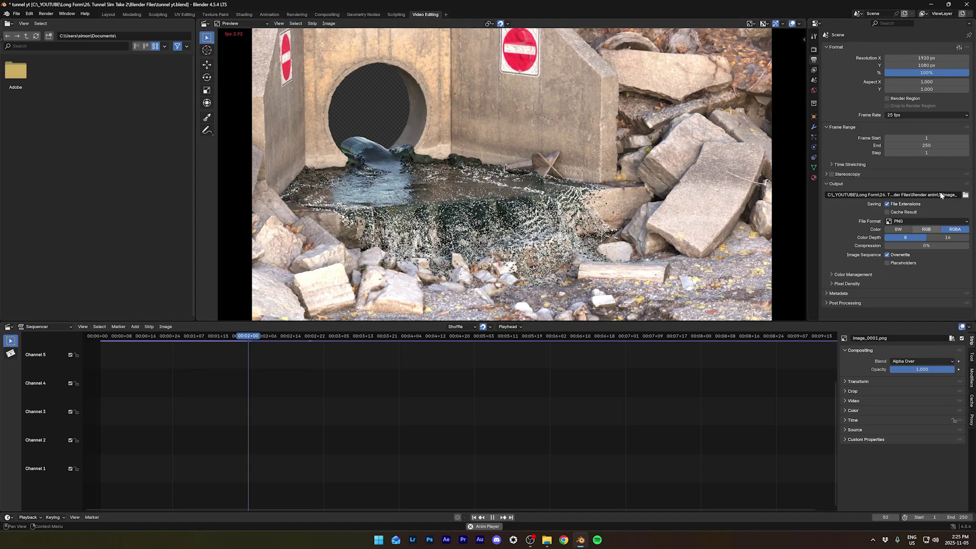
click(908, 222)
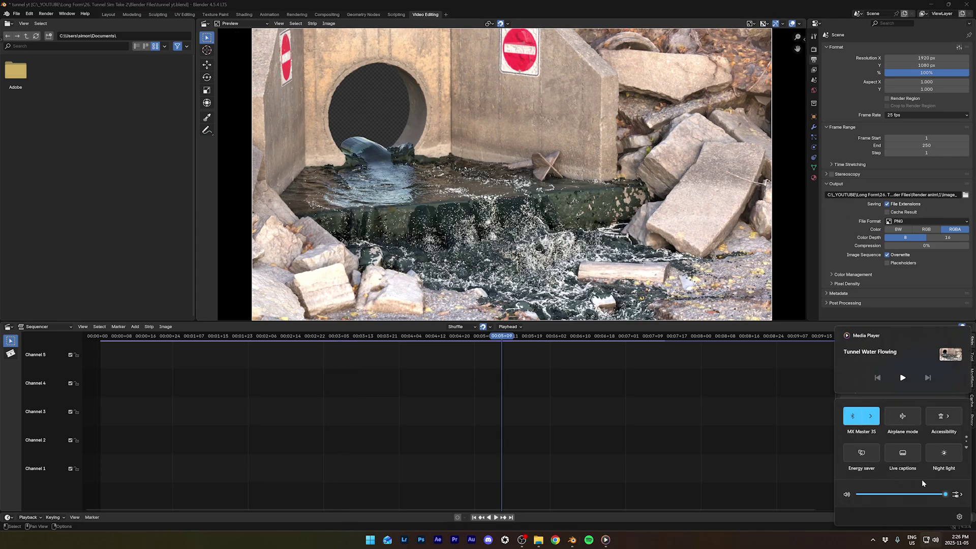
Step: Set the sound output to Speakers (Realtek(R) Audio), and play the Tunnel Water Flowing video in Media Player
click(958, 494)
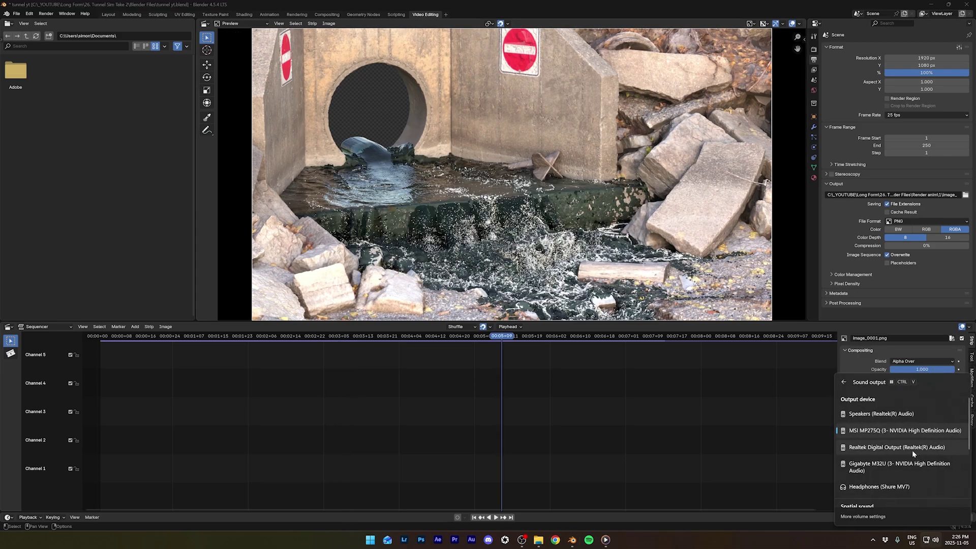
click(894, 413)
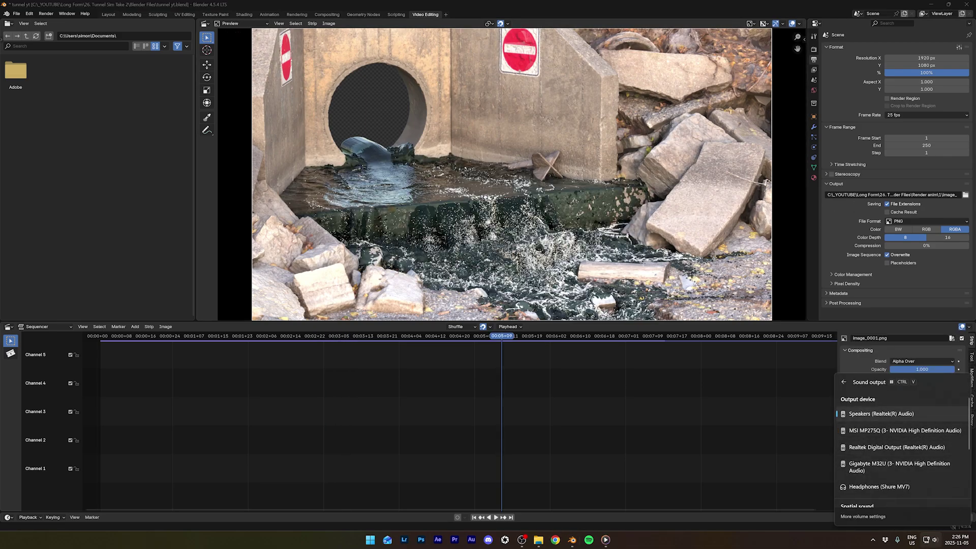
click(606, 540)
drag(828, 242, 521, 58)
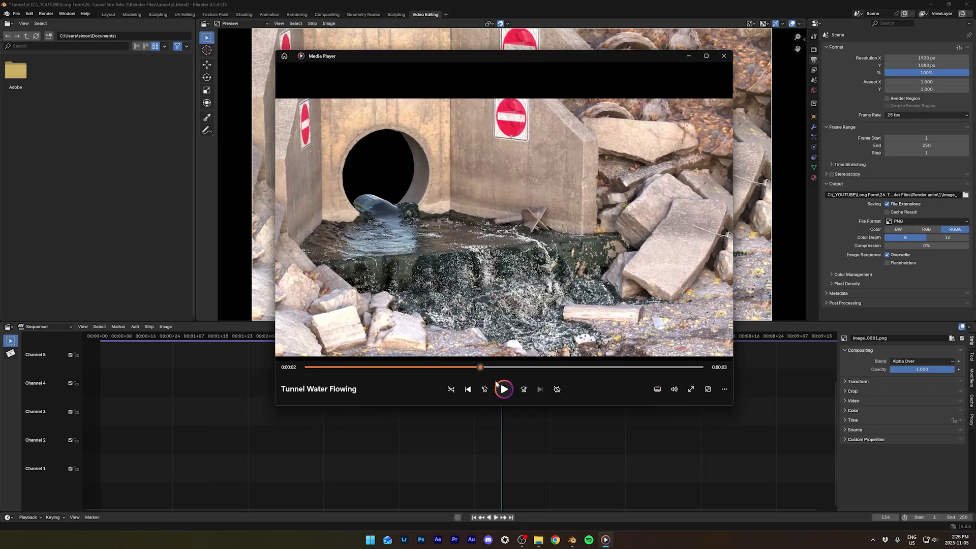
click(485, 389)
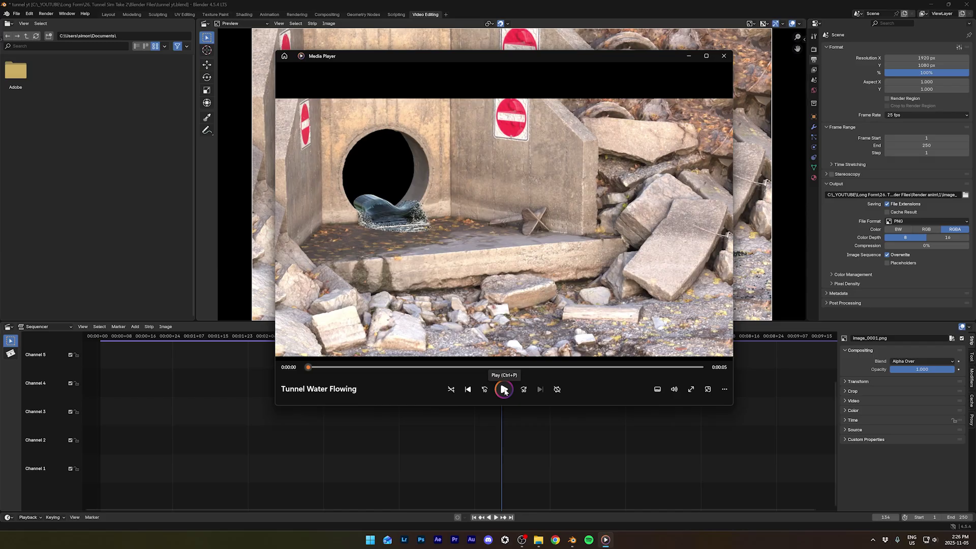
click(505, 392)
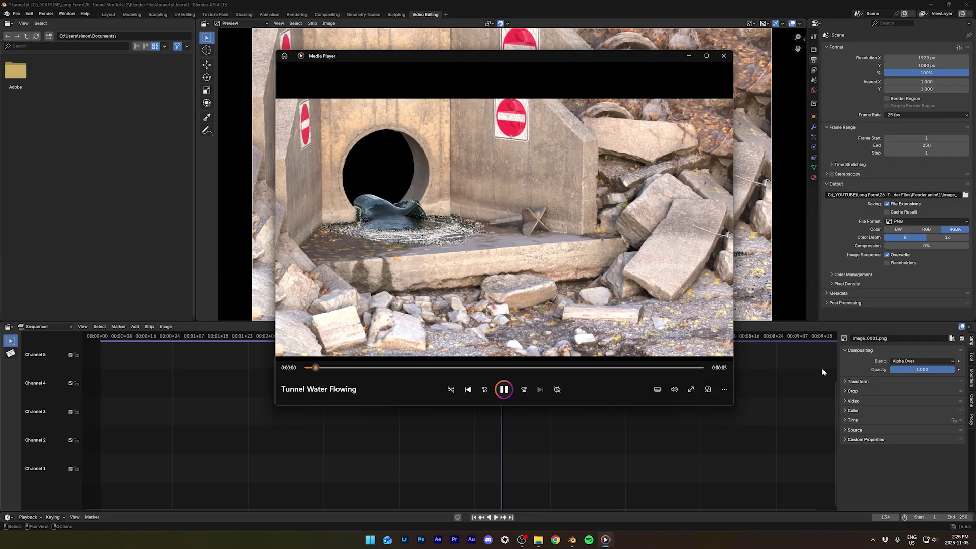